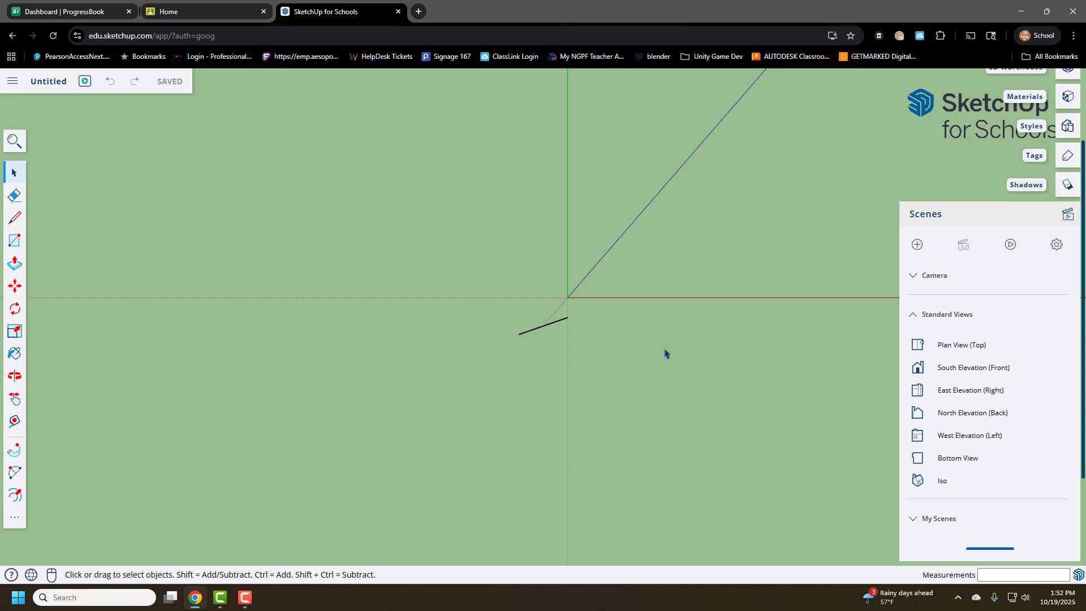
# Draw a 60 by 40 ft rectangle on the ground plane, starting at the origin.
pyautogui.moveTo(665, 354); pyautogui.dragTo(393, 485, button='middle')
pyautogui.press('r')
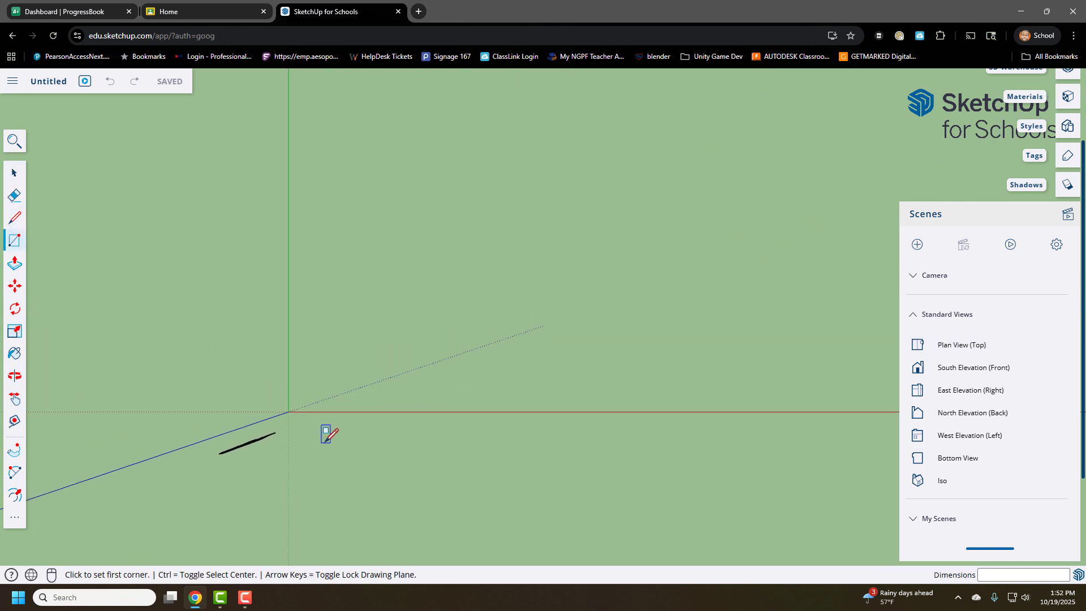
pyautogui.click(288, 412)
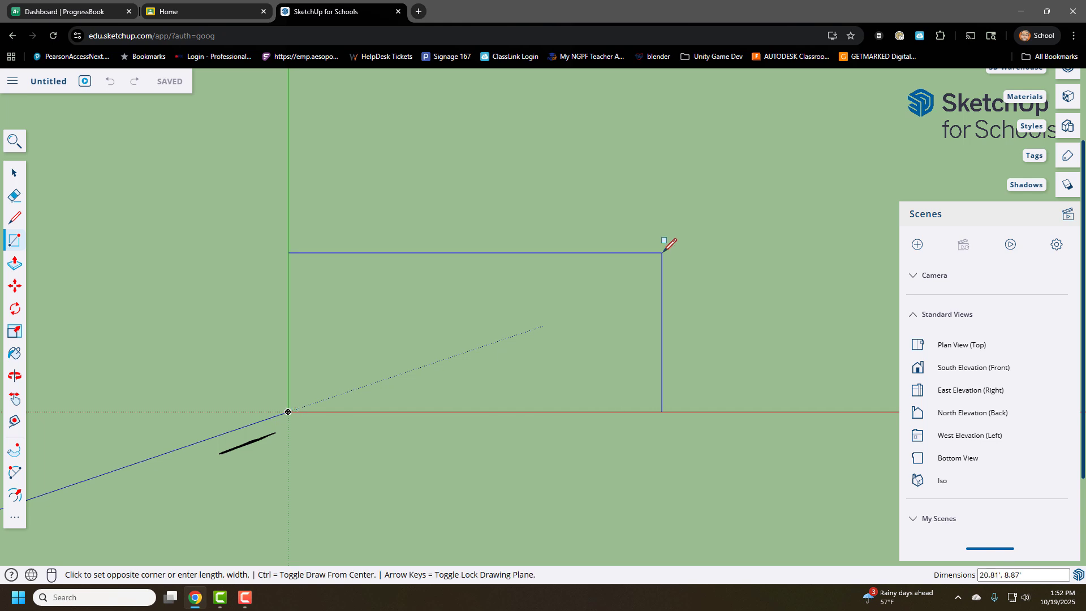
pyautogui.write('60,40')
pyautogui.press('Return')
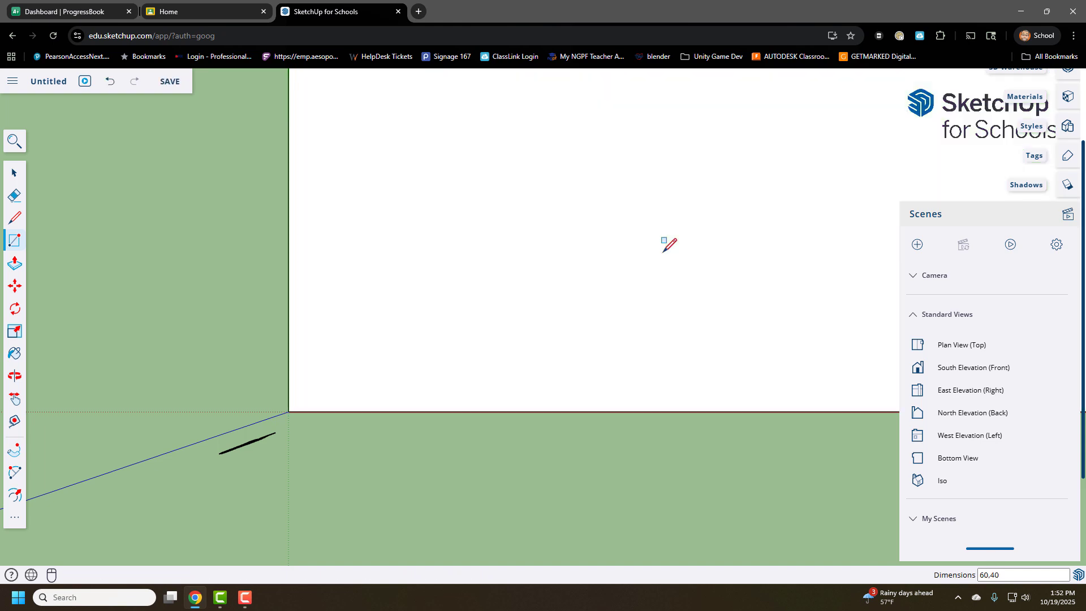
# Offset the floor rectangle's outline inward by 0.5 ft to form the exterior wall thickness.
pyautogui.moveTo(623, 344); pyautogui.dragTo(519, 448, button='middle')
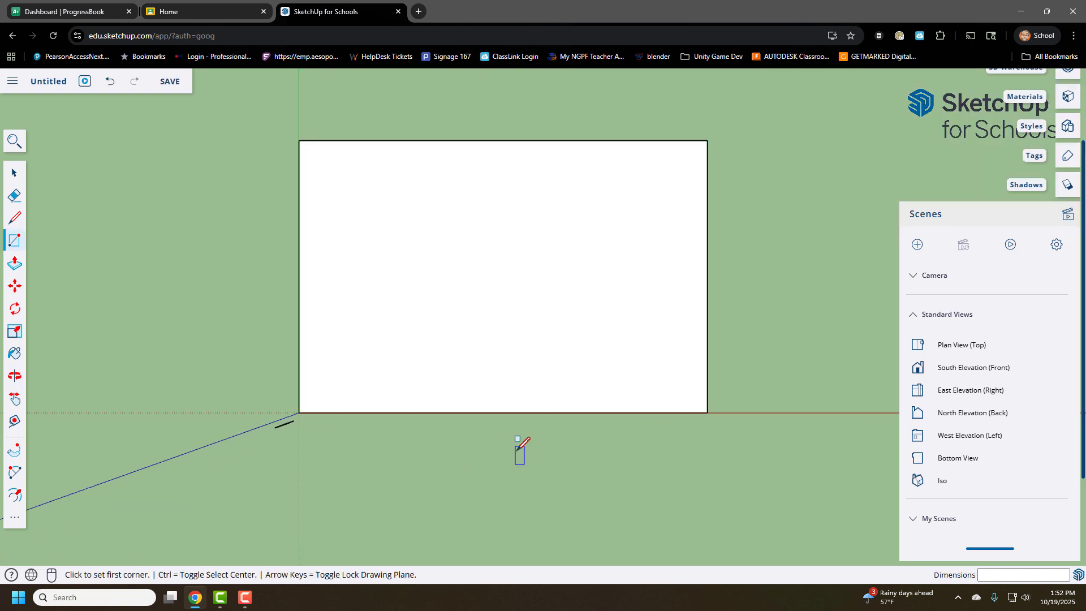
pyautogui.scroll(1, 480, 223)
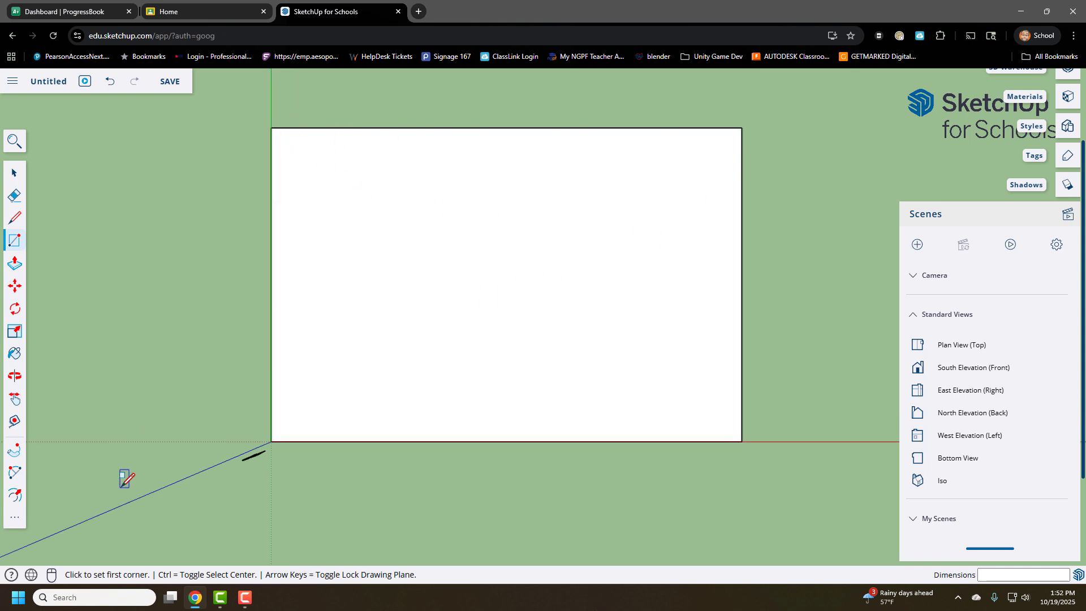
pyautogui.click(13, 496)
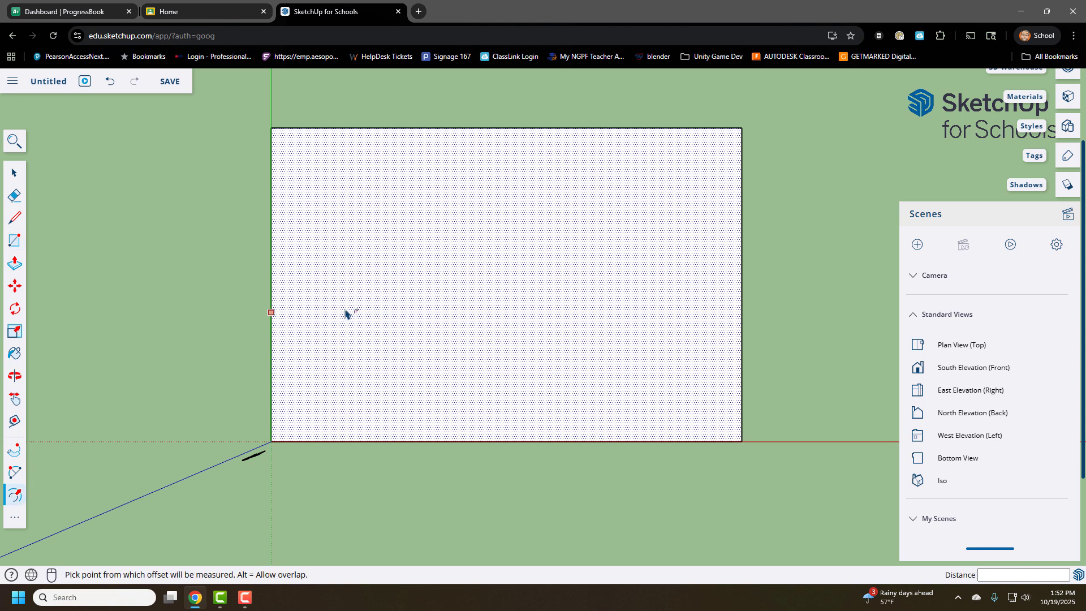
pyautogui.click(412, 283)
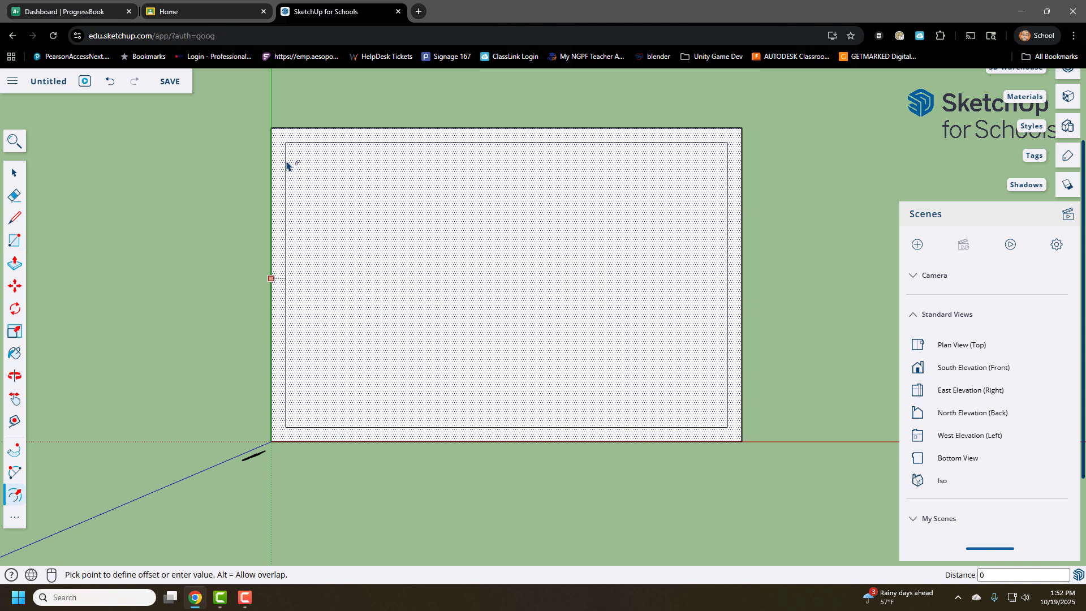
pyautogui.press('Return')
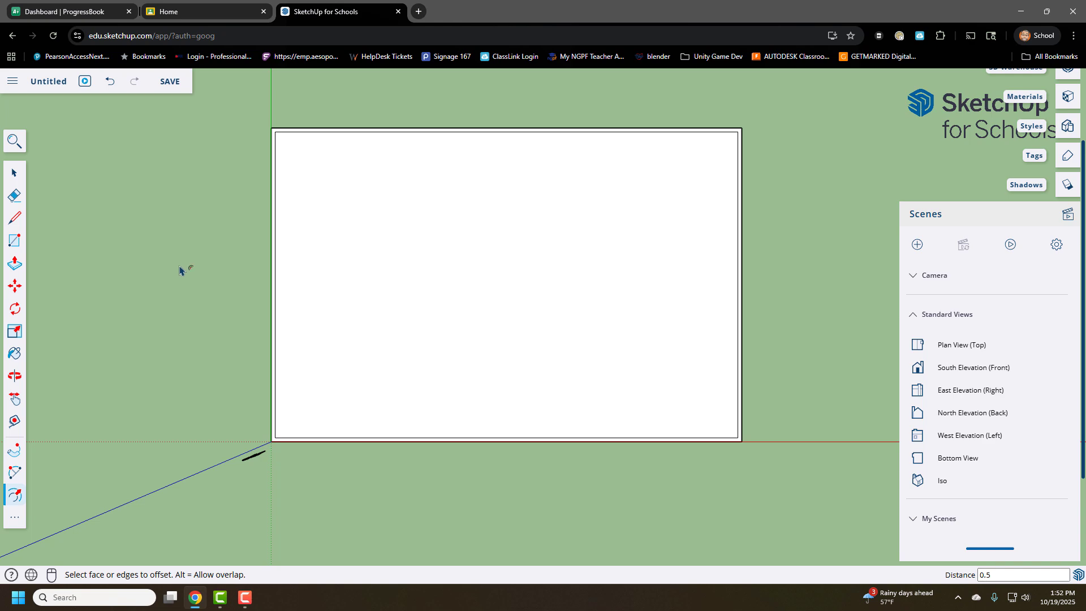
# Place a guide point on the upper wall's inner edge, 14 ft from the inner upper-left corner, with the Tape Measure.
pyautogui.scroll(2, 198, 242)
pyautogui.scroll(-1, 234, 263)
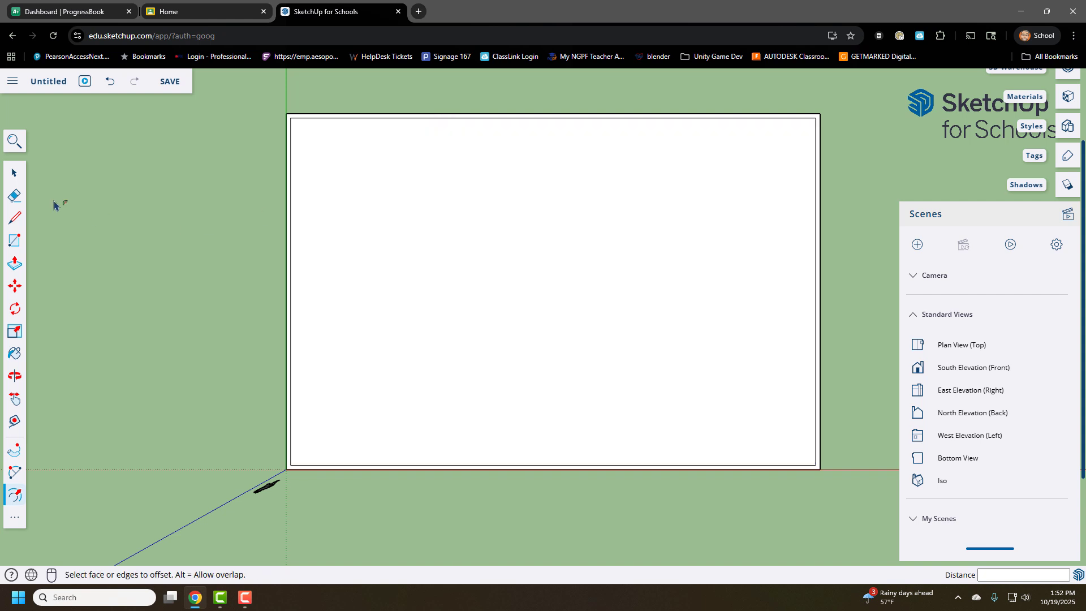
pyautogui.click(15, 218)
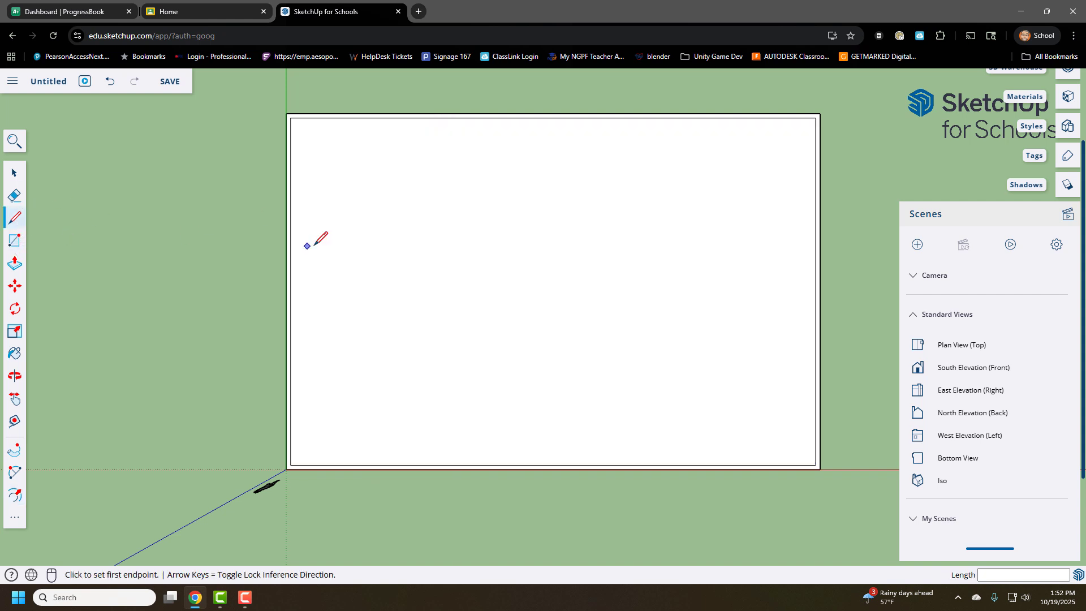
pyautogui.click(15, 422)
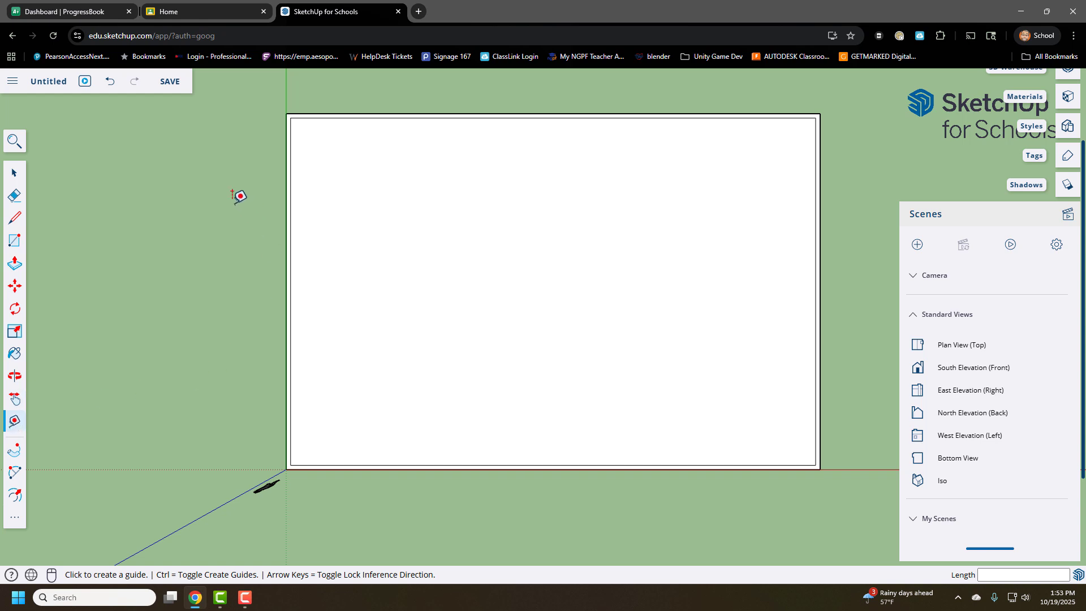
pyautogui.click(290, 118)
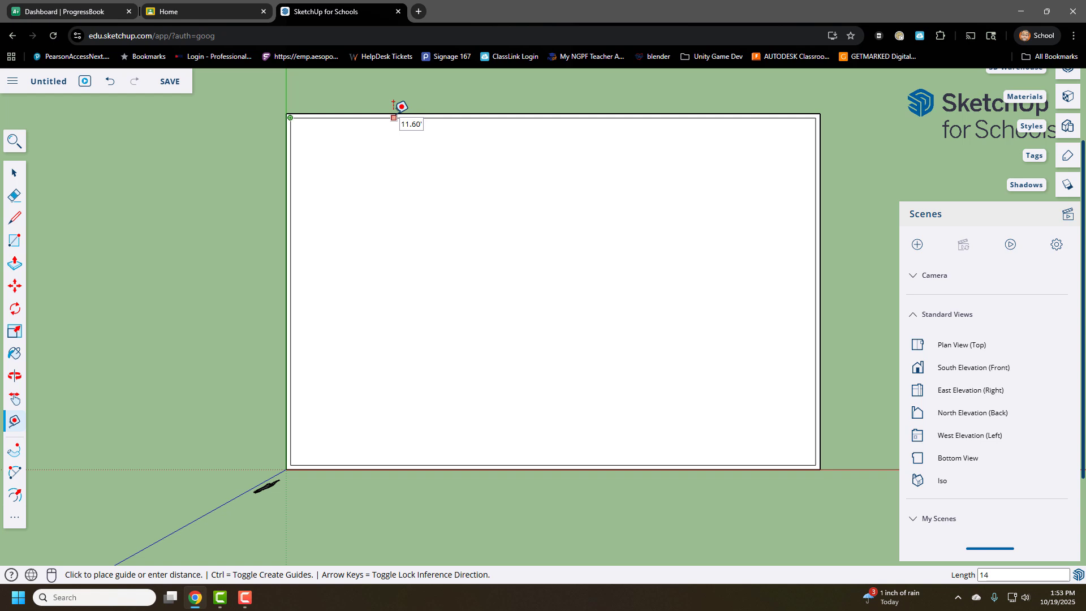
pyautogui.write('14')
pyautogui.press('Return')
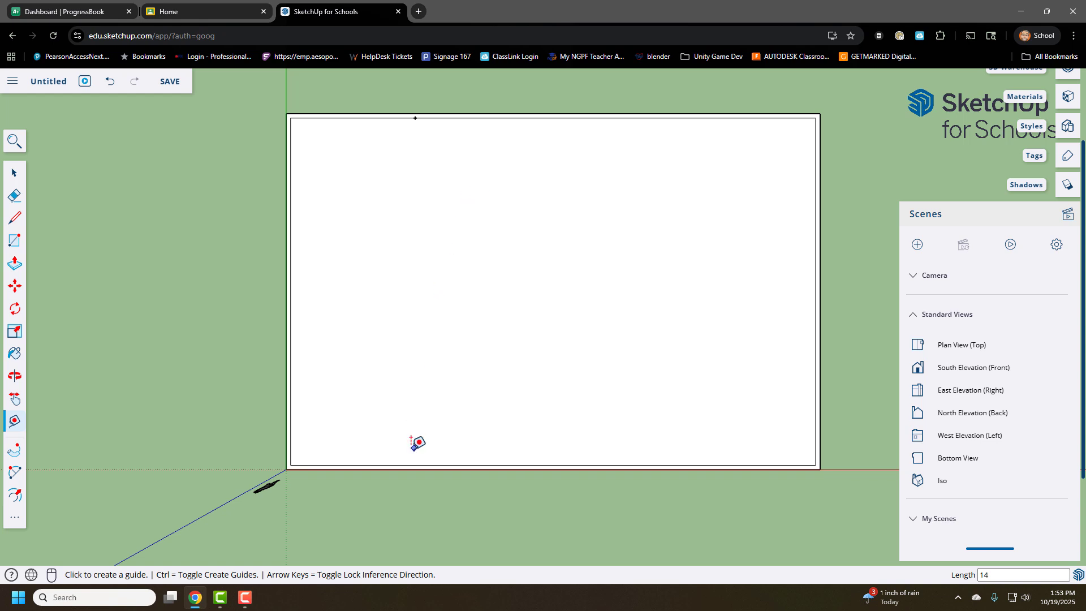
# Draw an interior wall 15 ft long and 0.5 ft thick, running down from the 14 ft guide point on the upper wall.
pyautogui.click(15, 223)
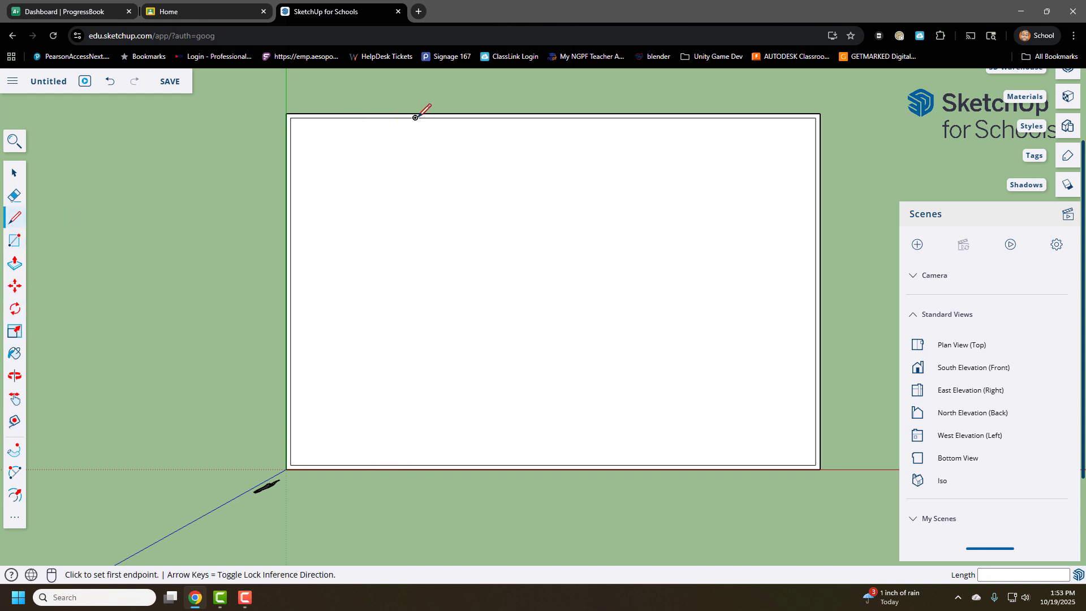
pyautogui.click(416, 118)
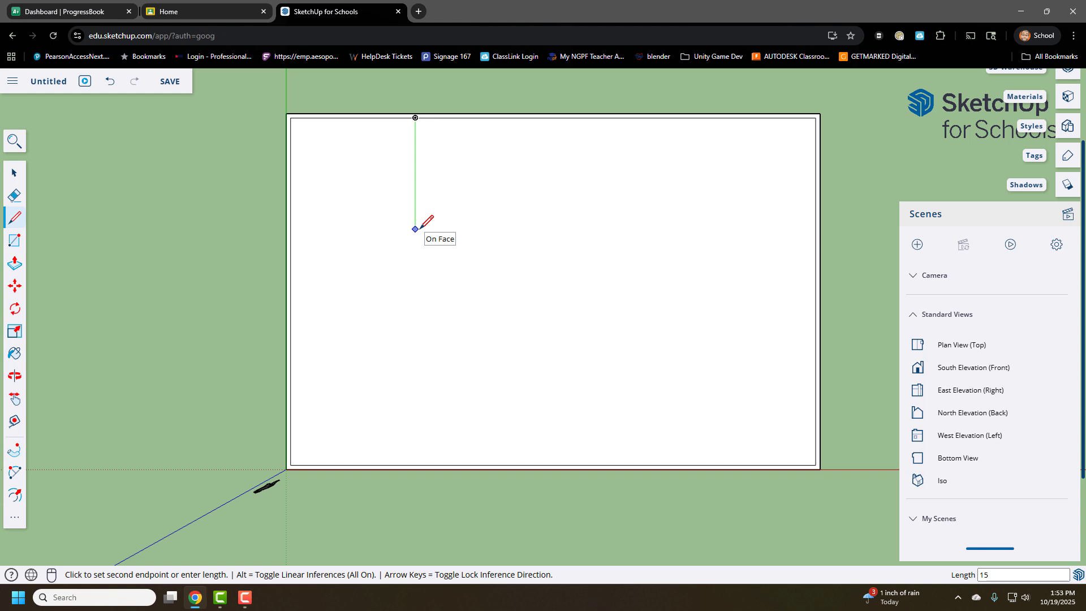
pyautogui.press('Return')
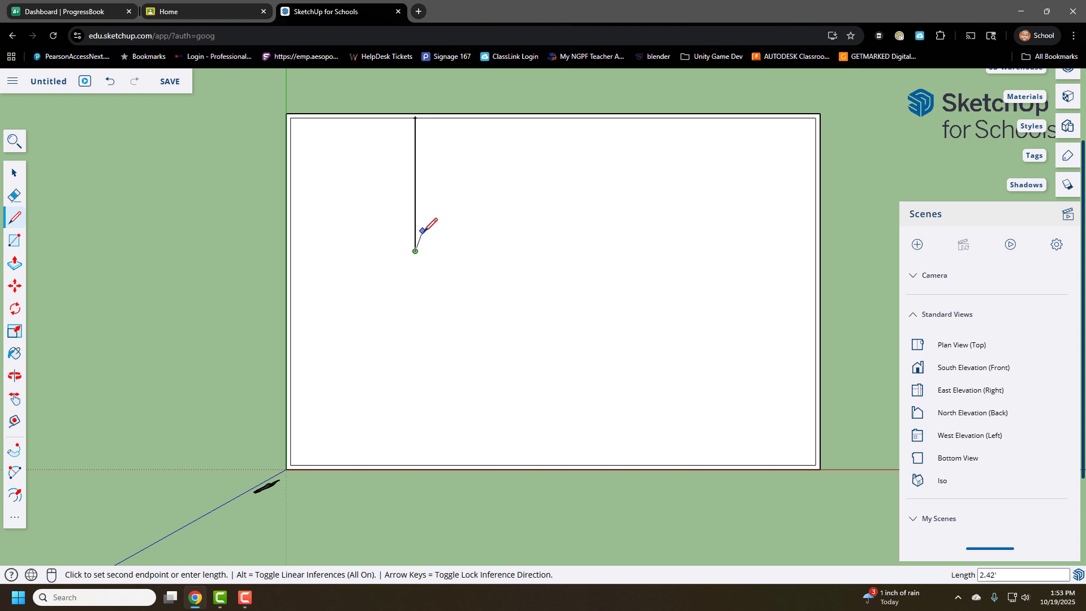
pyautogui.scroll(3, 420, 250)
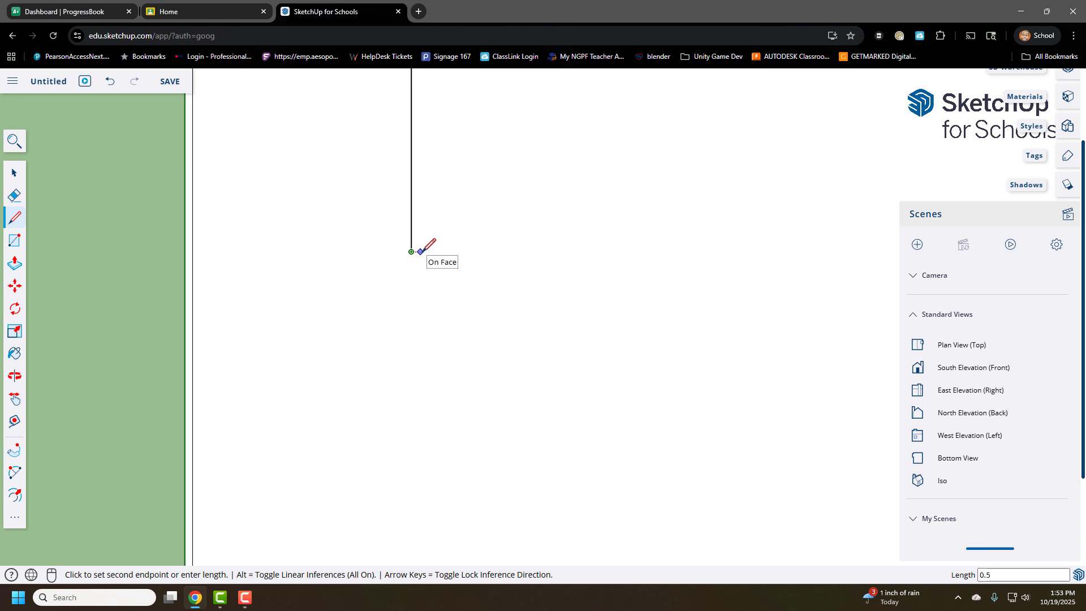
pyautogui.press('Return')
pyautogui.scroll(-3, 420, 249)
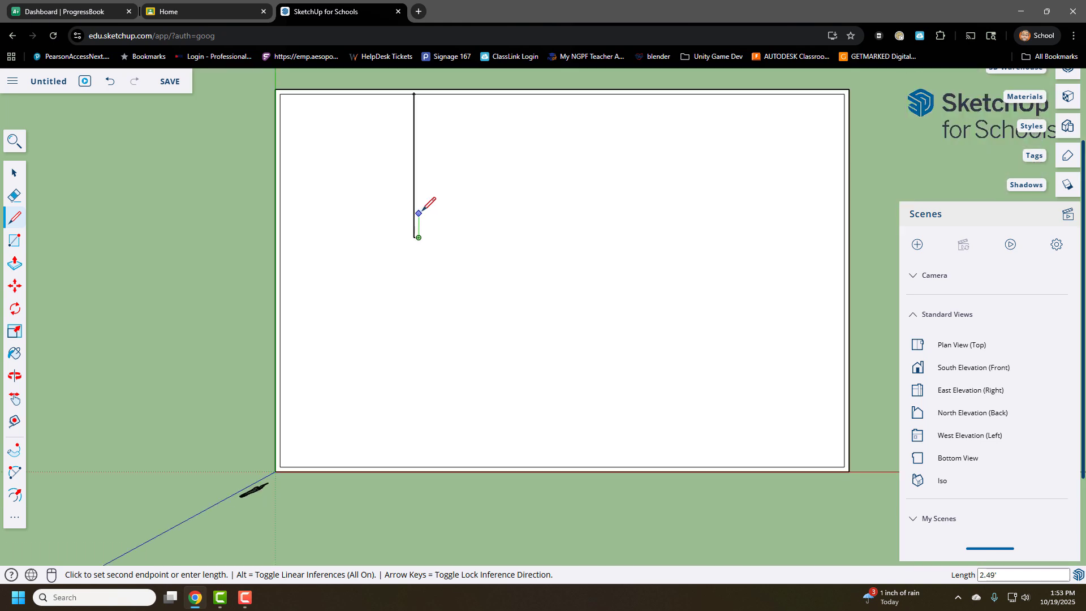
pyautogui.click(422, 94)
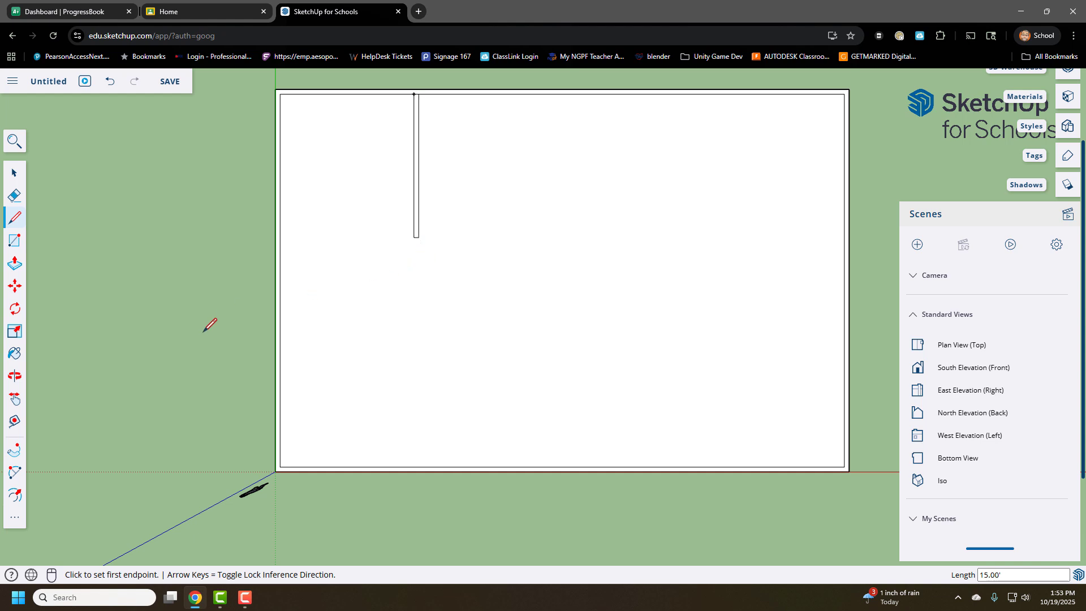
# Place a guide straight down from the interior wall's lower-right corner to mark a door opening.
pyautogui.click(14, 421)
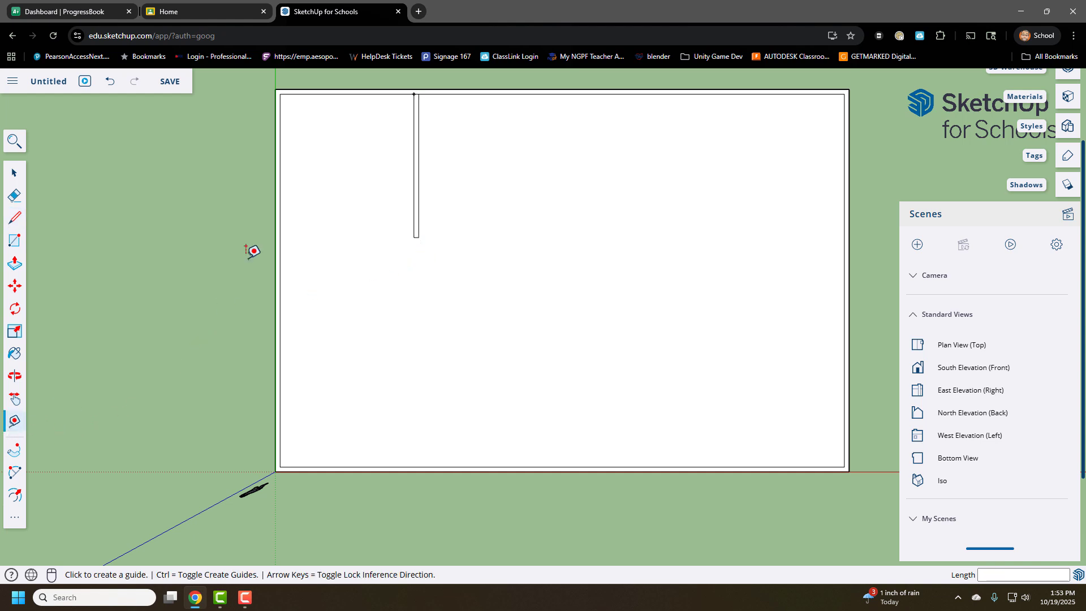
pyautogui.click(419, 226)
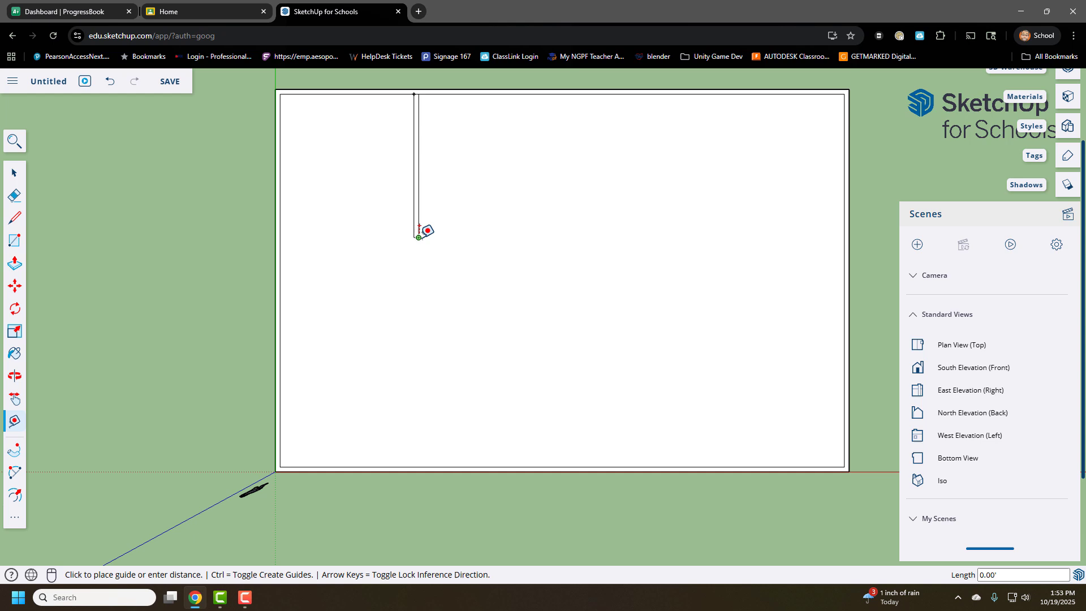
pyautogui.click(436, 262)
pyautogui.scroll(1, 391, 321)
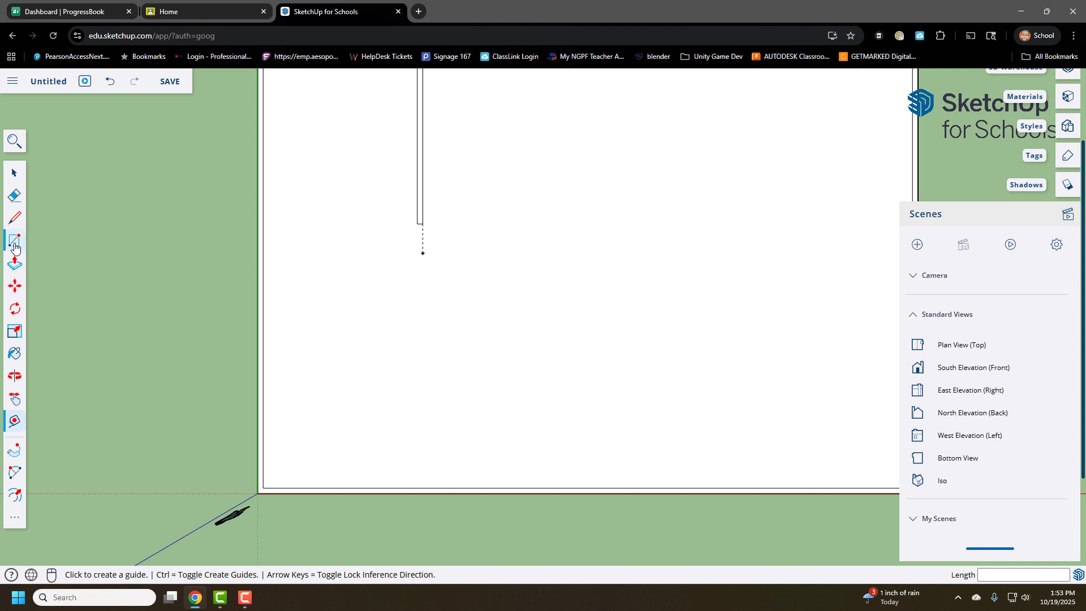
# Draw a second interior wall outline 15 ft long and 0.5 ft thick, running down from the door opening's guide point.
pyautogui.click(14, 218)
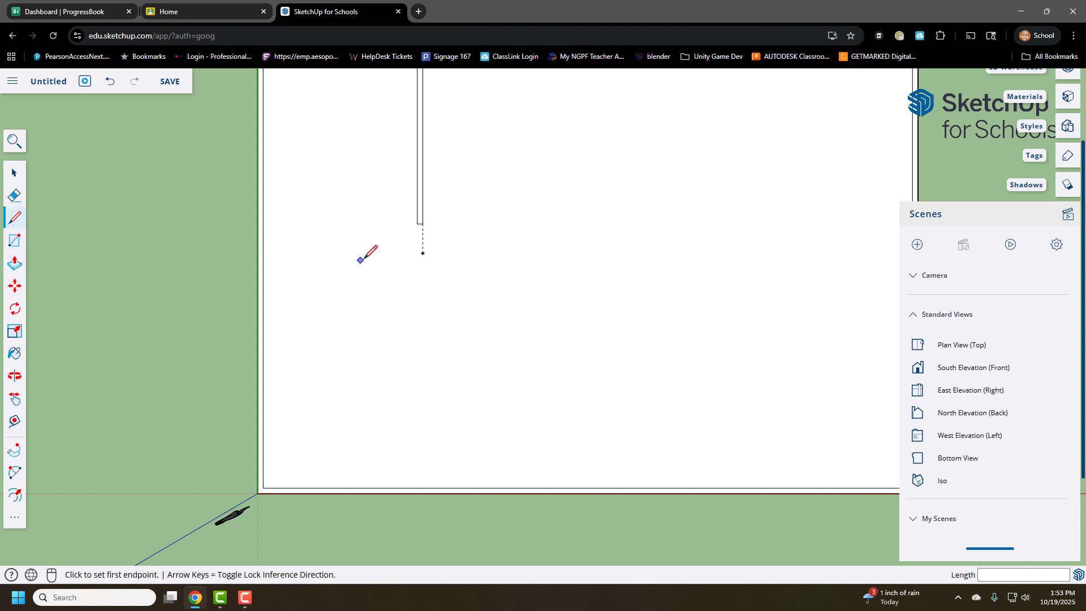
pyautogui.click(423, 253)
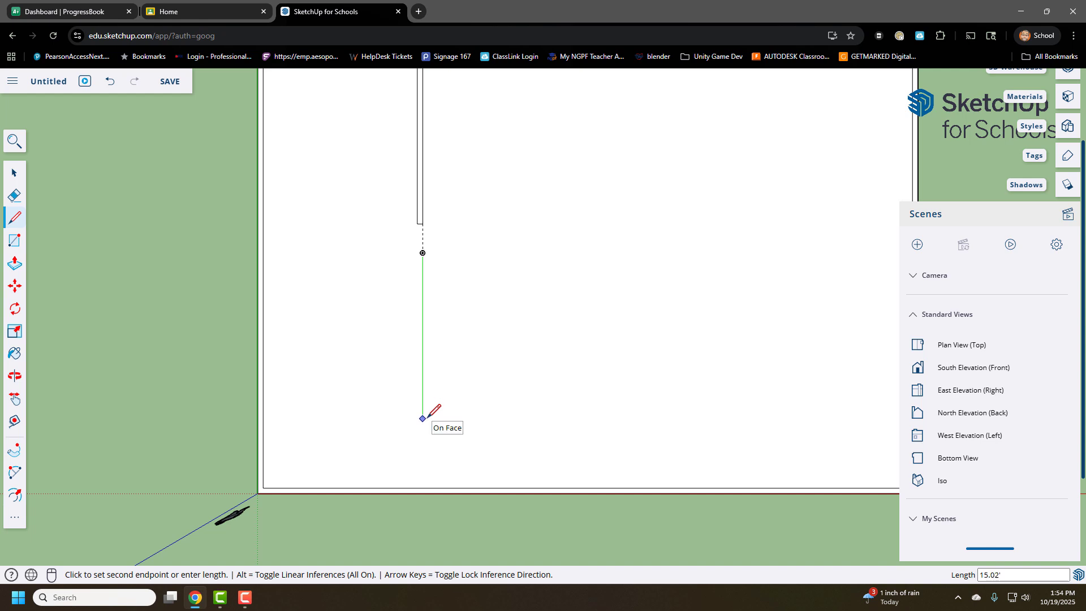
pyautogui.press('Return')
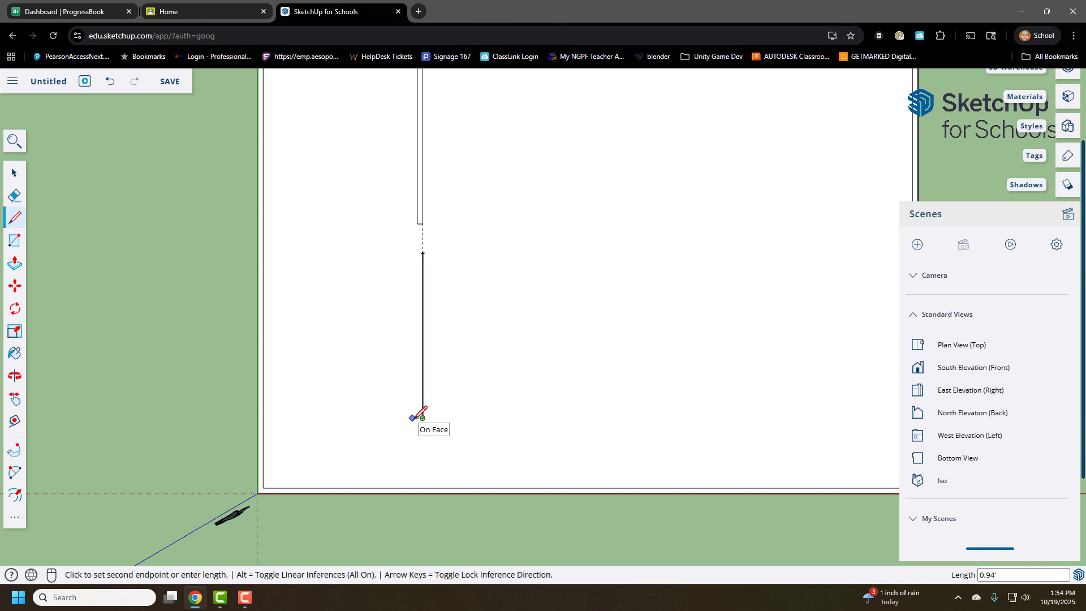
pyautogui.press('Return')
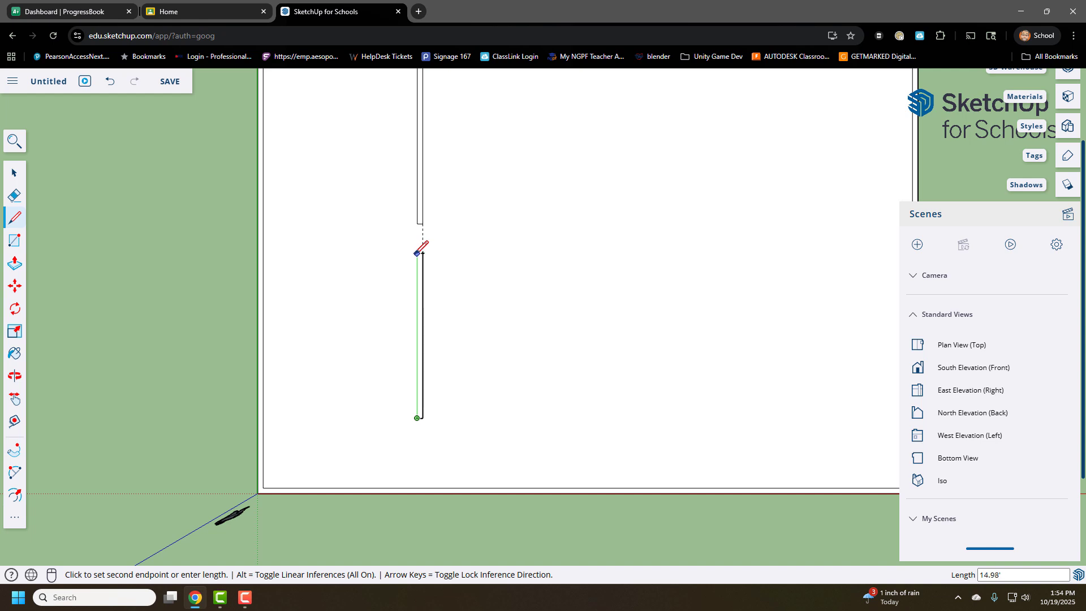
pyautogui.scroll(3, 417, 253)
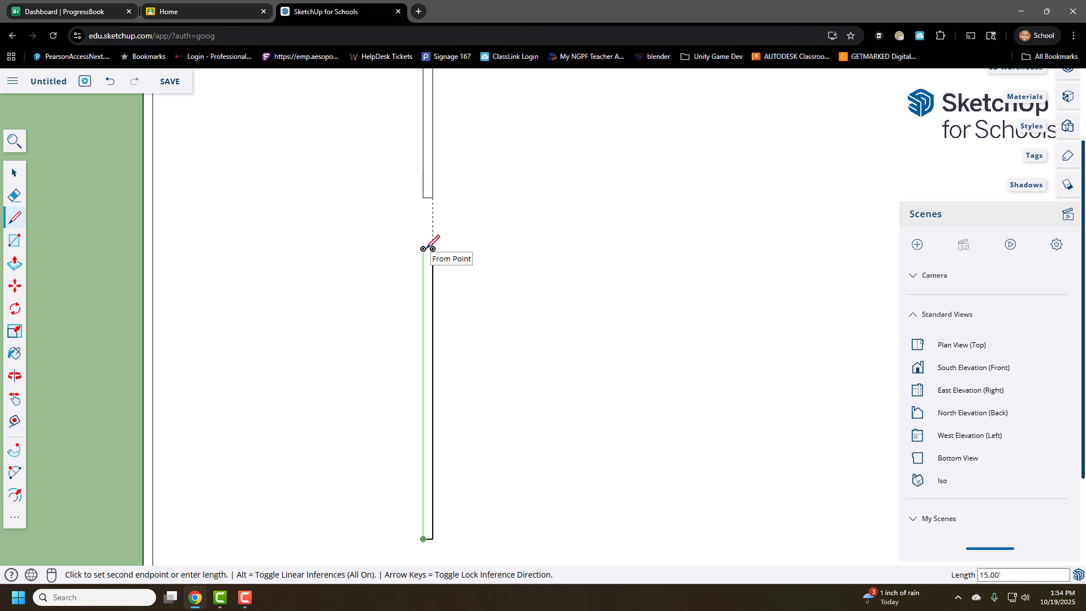
pyautogui.click(424, 248)
pyautogui.click(432, 248)
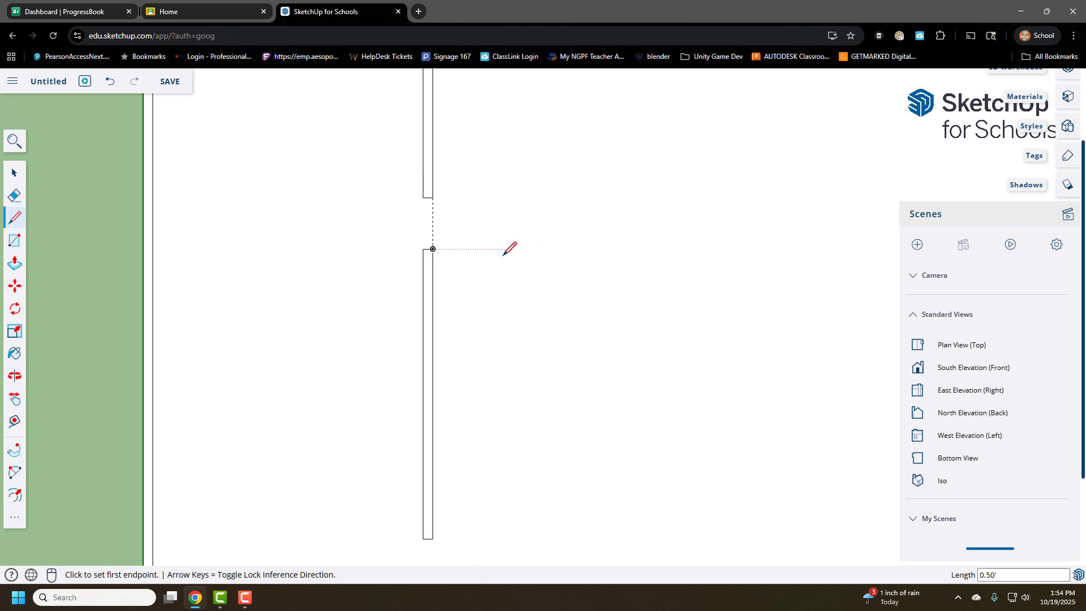
# Place a 32" guide straight down from the second interior wall's lower-left corner for another door opening.
pyautogui.press('space')
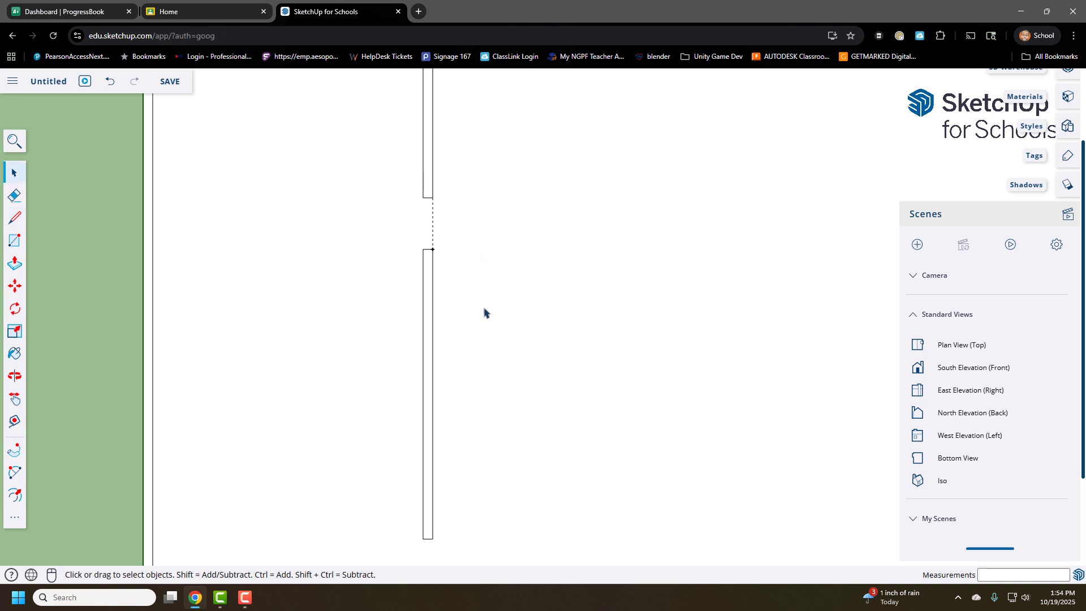
pyautogui.scroll(-5, 522, 332)
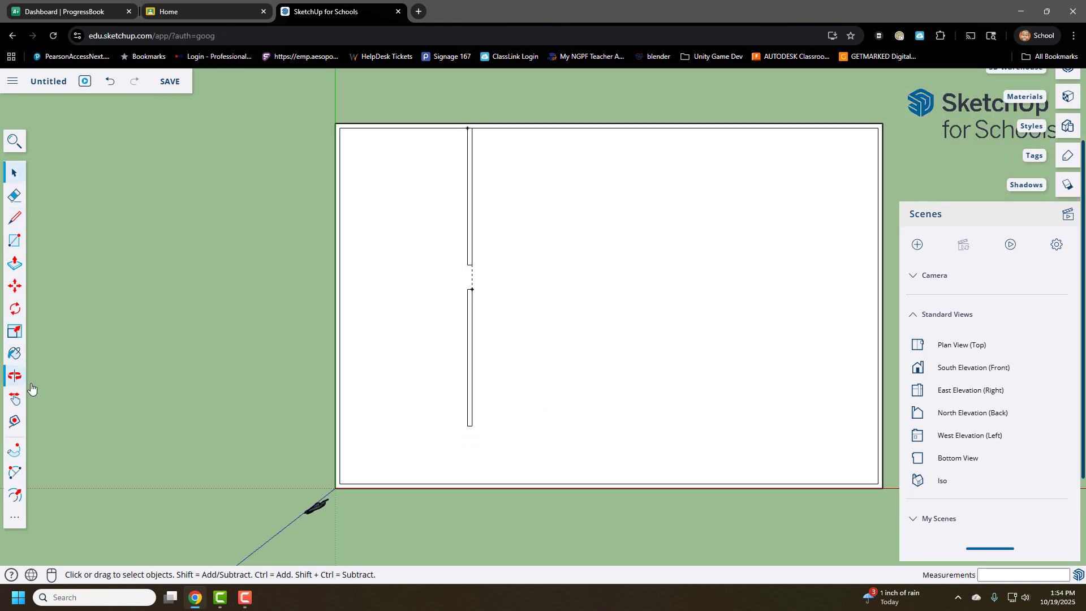
pyautogui.click(15, 422)
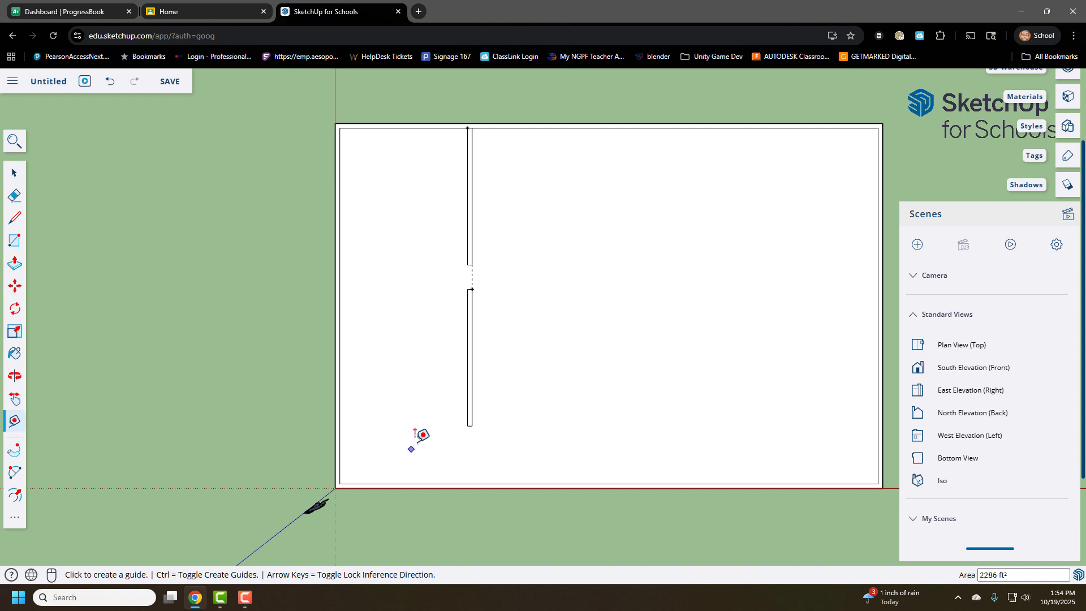
pyautogui.click(467, 425)
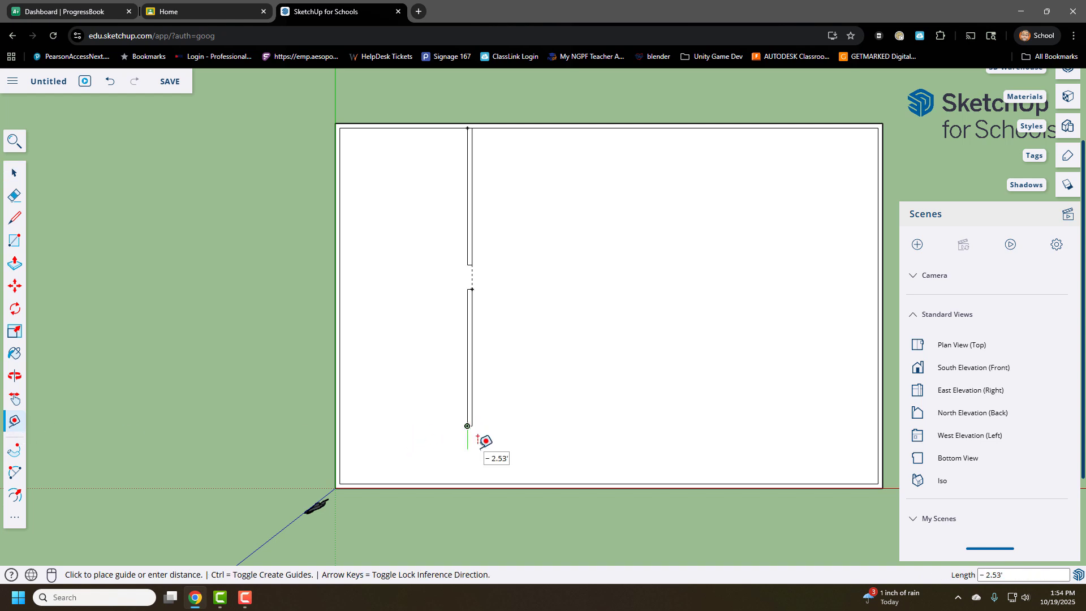
pyautogui.write('32')
pyautogui.press('Return')
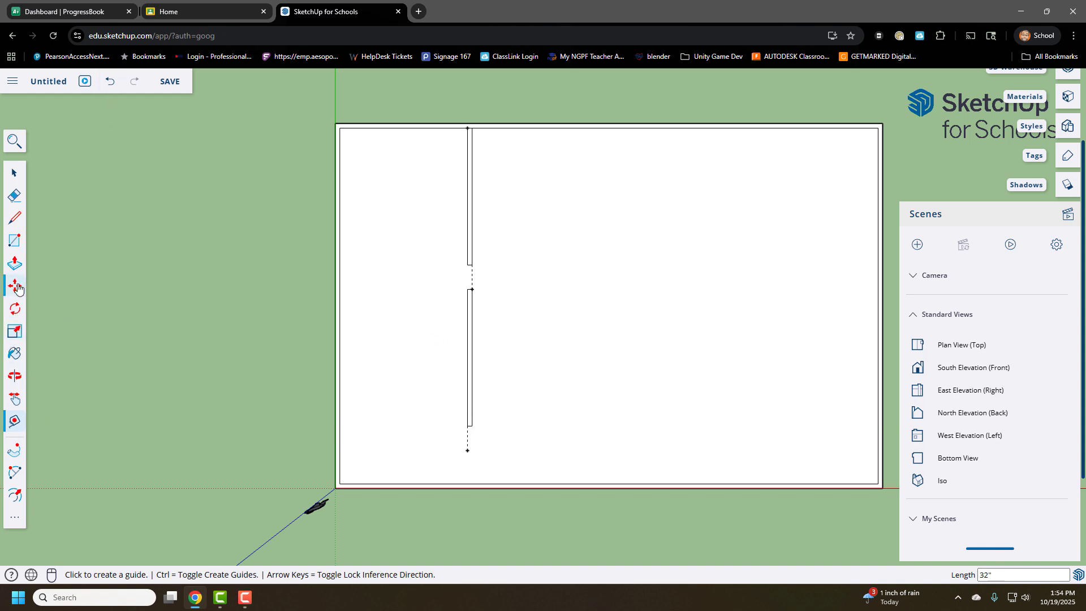
# Draw a short 0.5 ft thick interior wall running from the lower door opening's guide point down to the lower exterior wall.
pyautogui.click(15, 218)
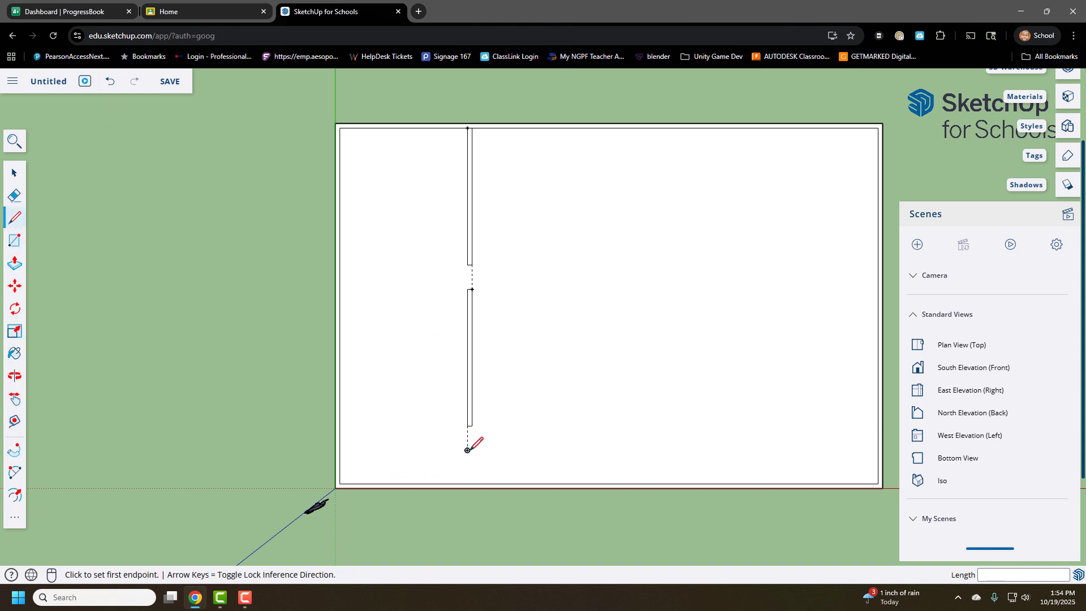
pyautogui.click(467, 451)
pyautogui.click(473, 484)
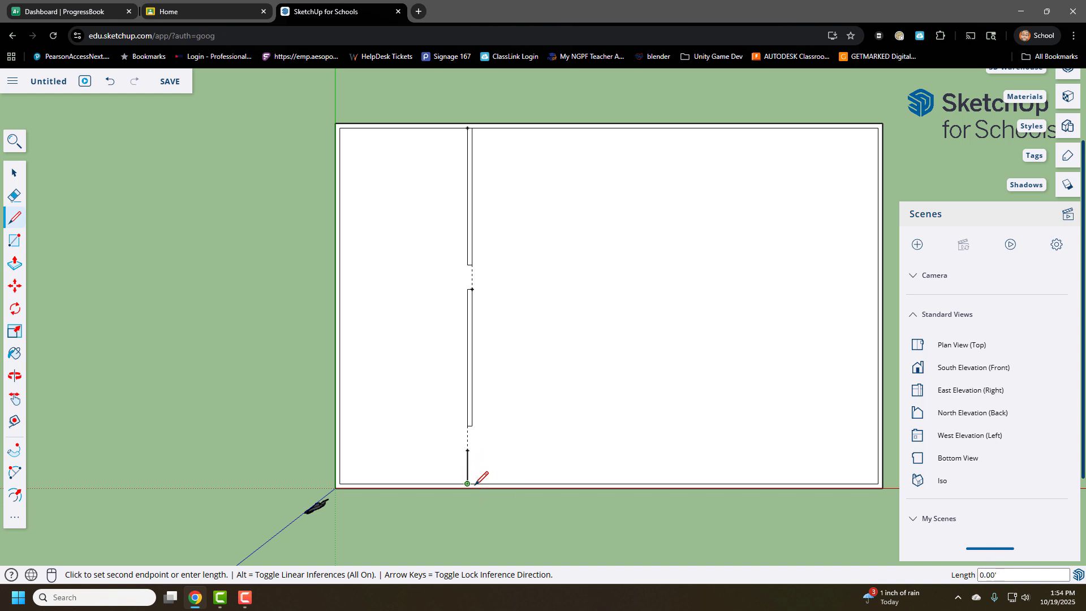
pyautogui.press('Escape')
pyautogui.scroll(2, 543, 402)
pyautogui.scroll(-1, 555, 396)
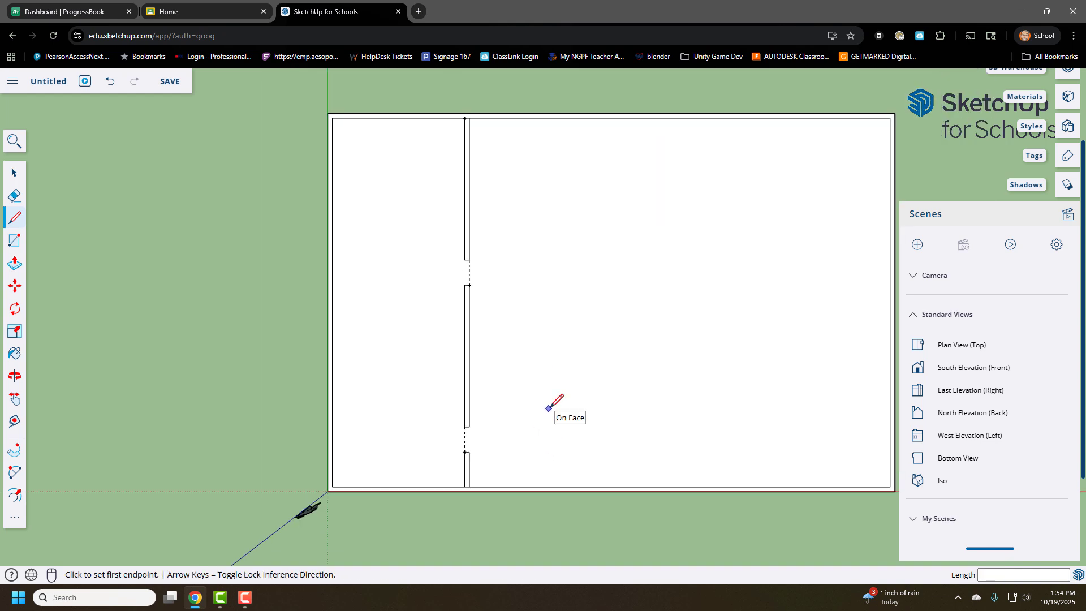
pyautogui.scroll(1, 628, 277)
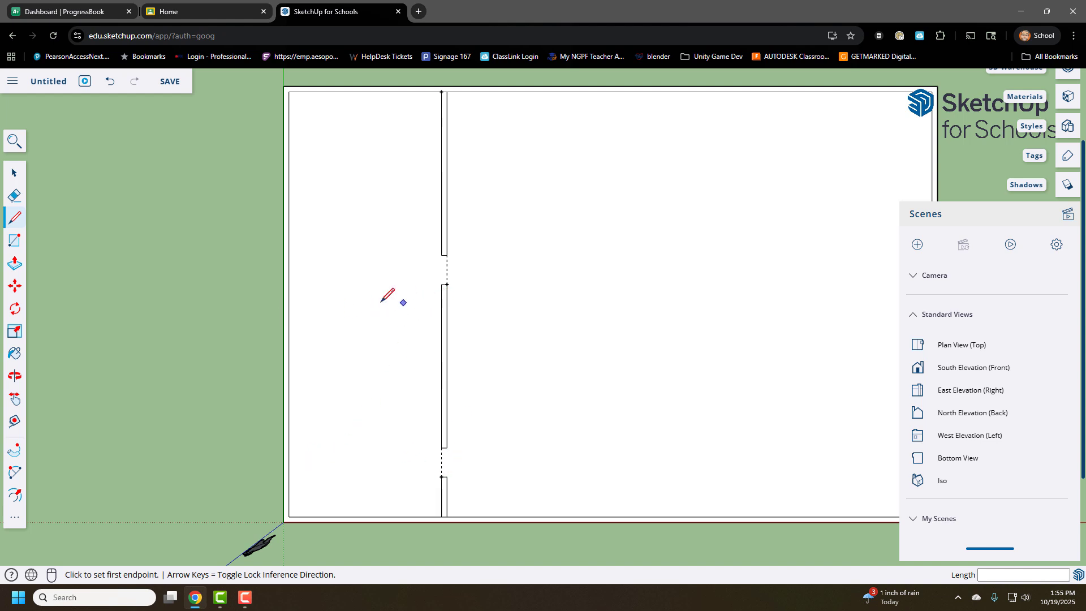
# Draw a horizontal interior wall 14 ft long and 0.5 ft thick from the second interior wall to the left exterior wall.
pyautogui.click(442, 303)
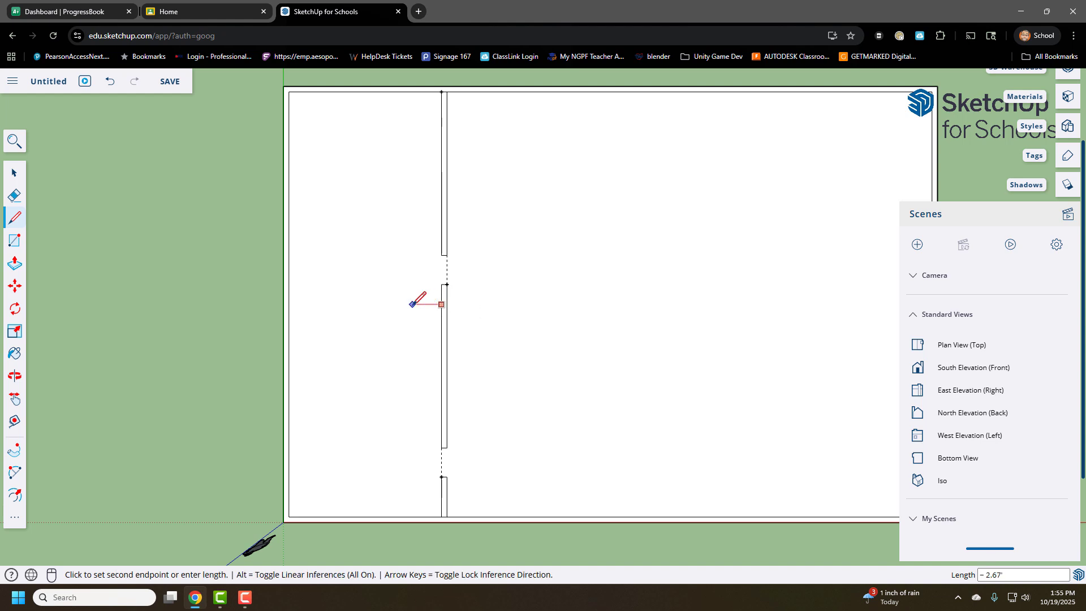
pyautogui.click(291, 302)
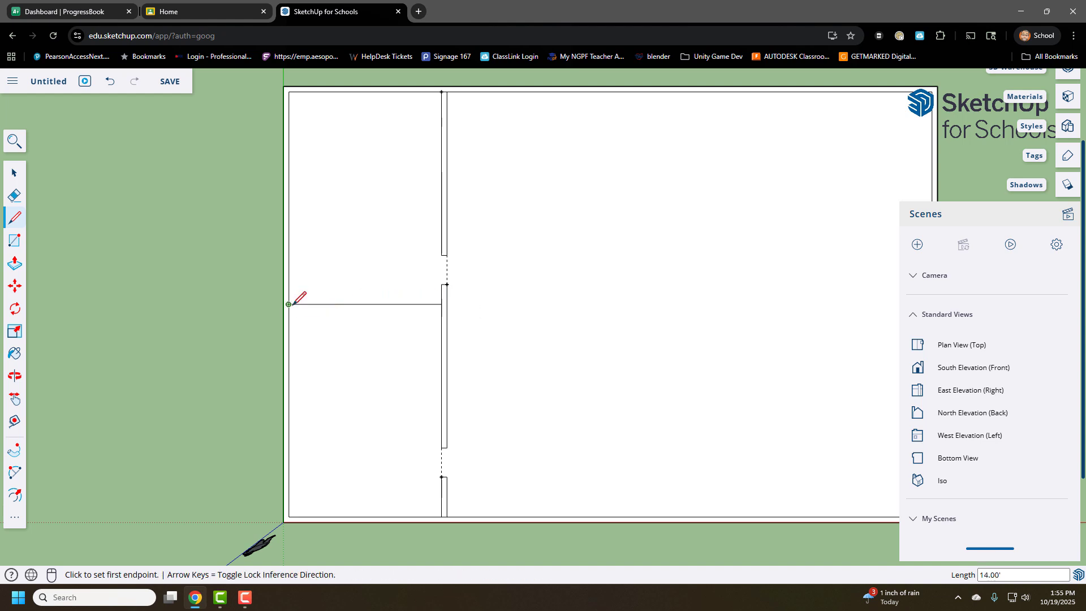
pyautogui.click(441, 305)
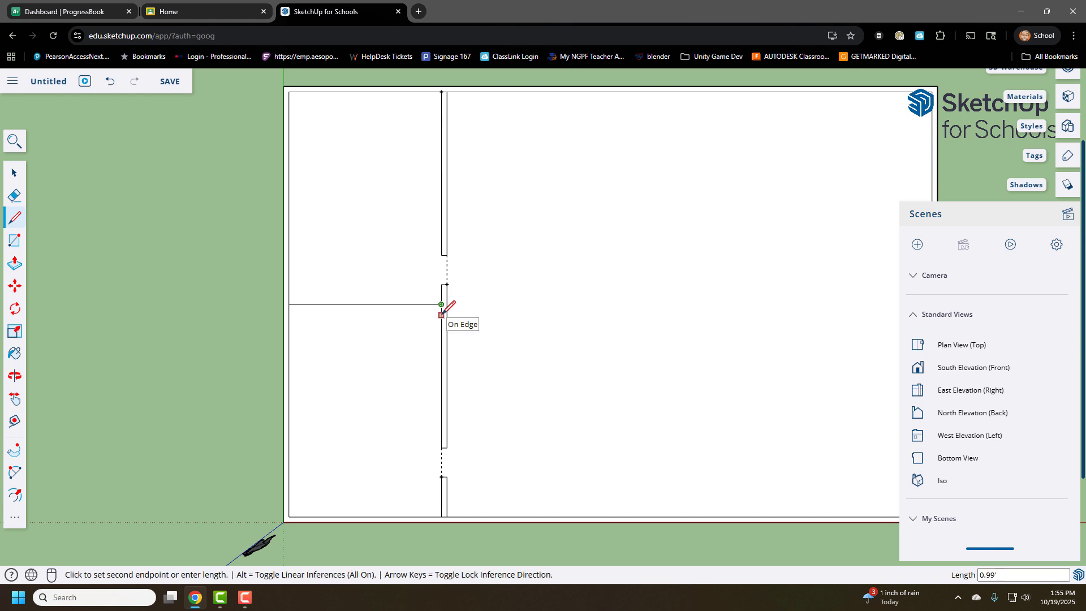
pyautogui.press('Return')
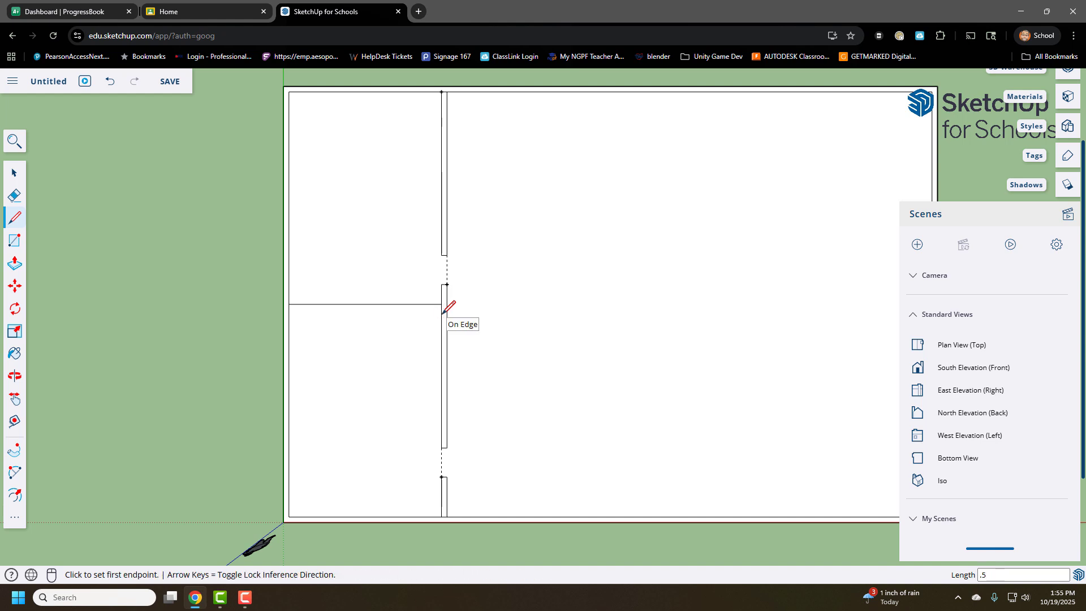
pyautogui.scroll(2, 443, 312)
pyautogui.click(444, 294)
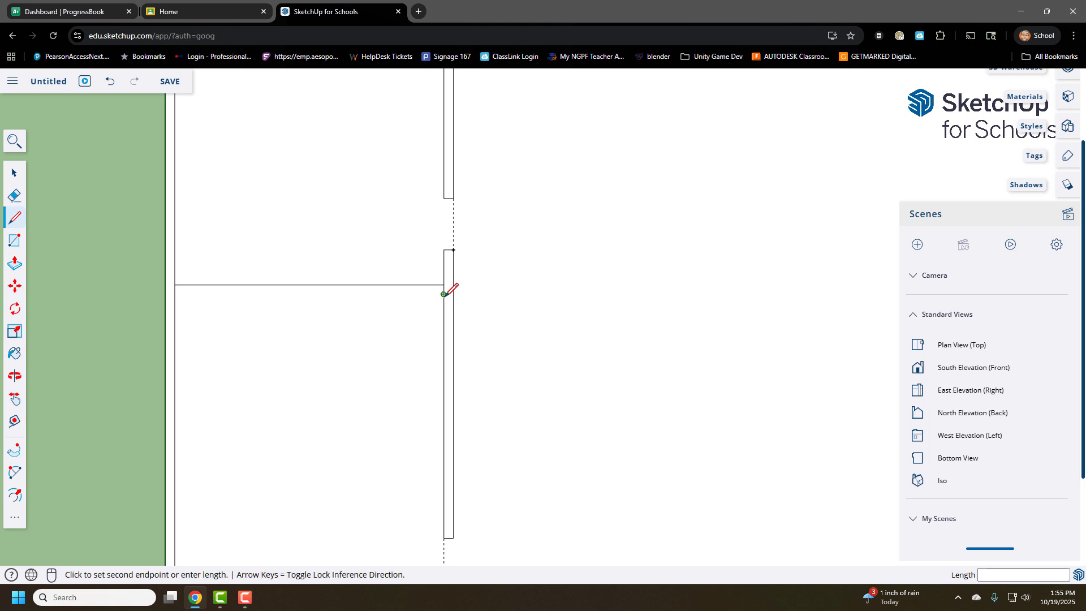
pyautogui.click(175, 294)
pyautogui.scroll(-4, 492, 316)
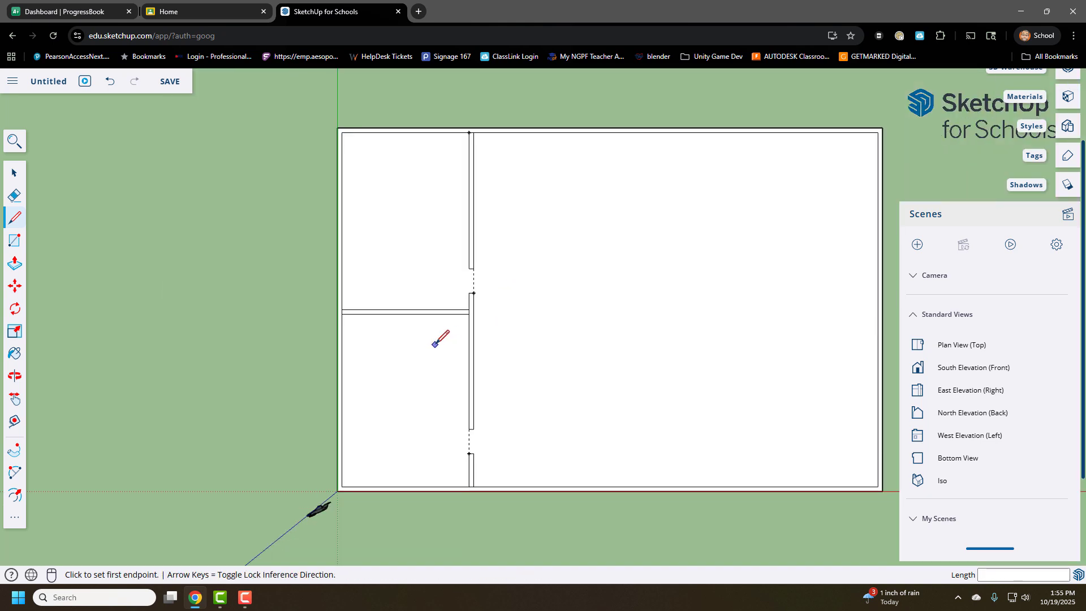
# Draw a line across the horizontal wall to start an opening, and place a guide point 6 ft to its right on the lower edge.
pyautogui.scroll(2, 490, 331)
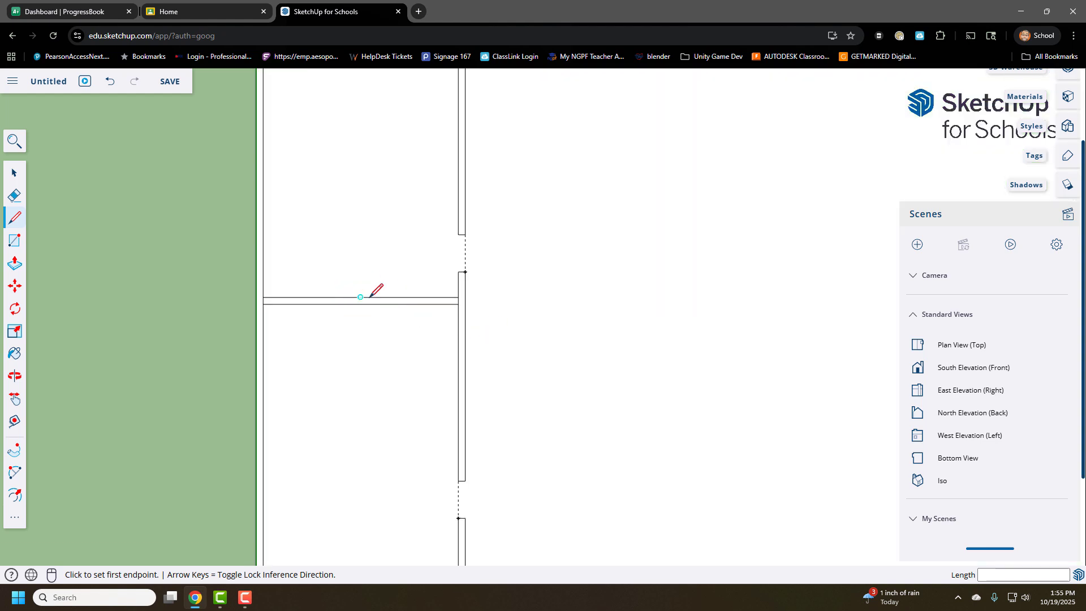
pyautogui.click(332, 298)
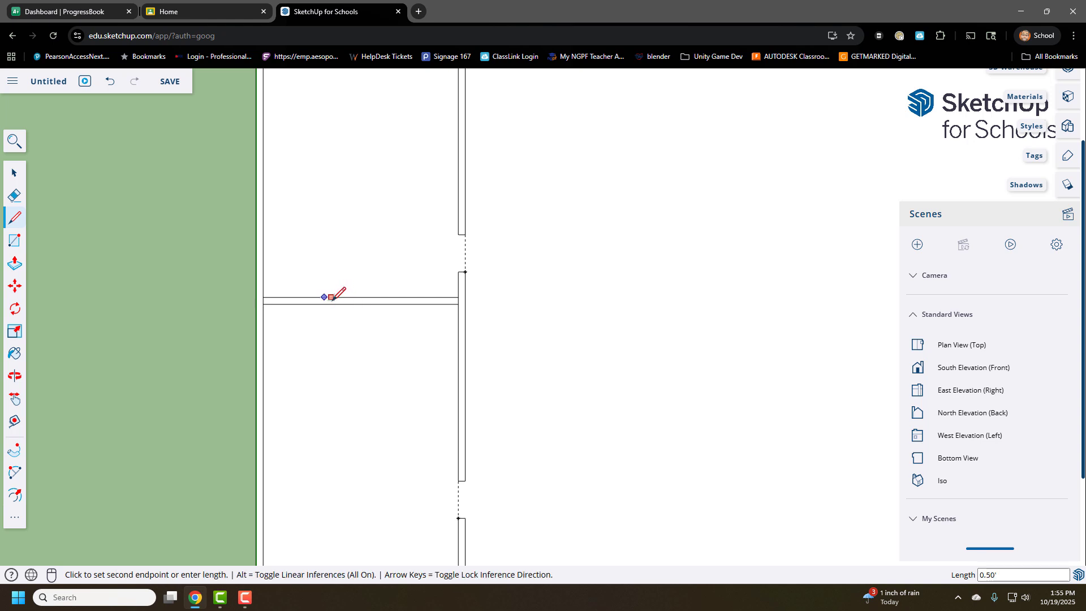
pyautogui.click(333, 304)
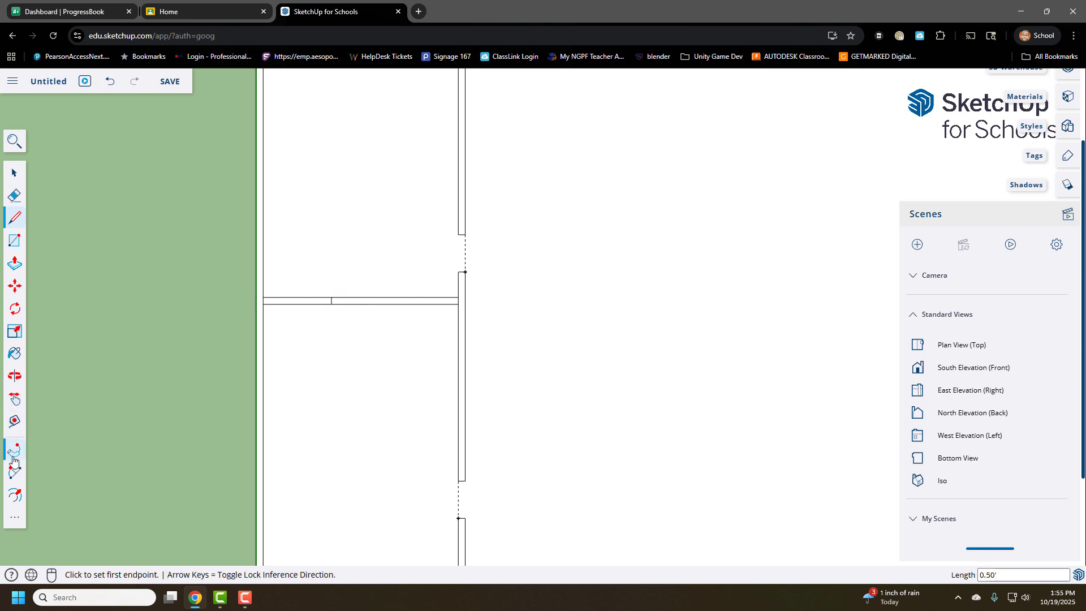
pyautogui.click(15, 421)
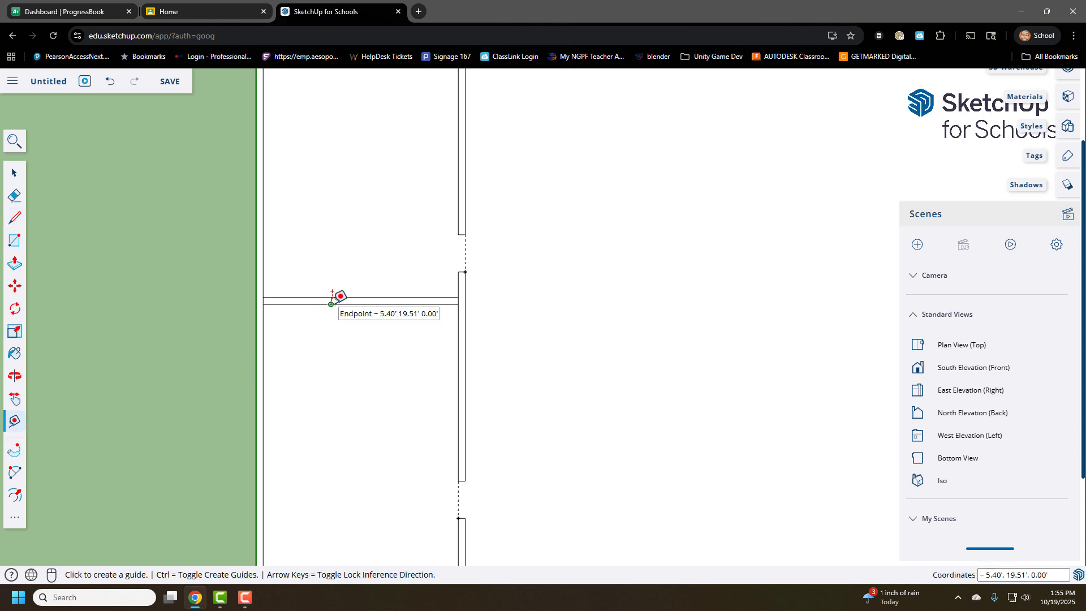
pyautogui.click(331, 303)
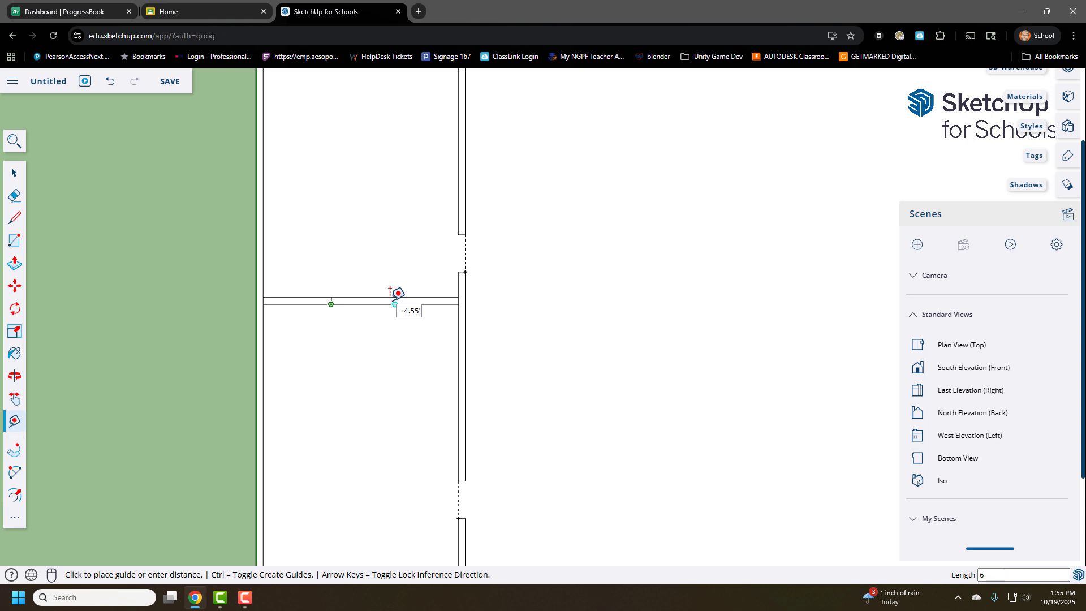
pyautogui.press('Return')
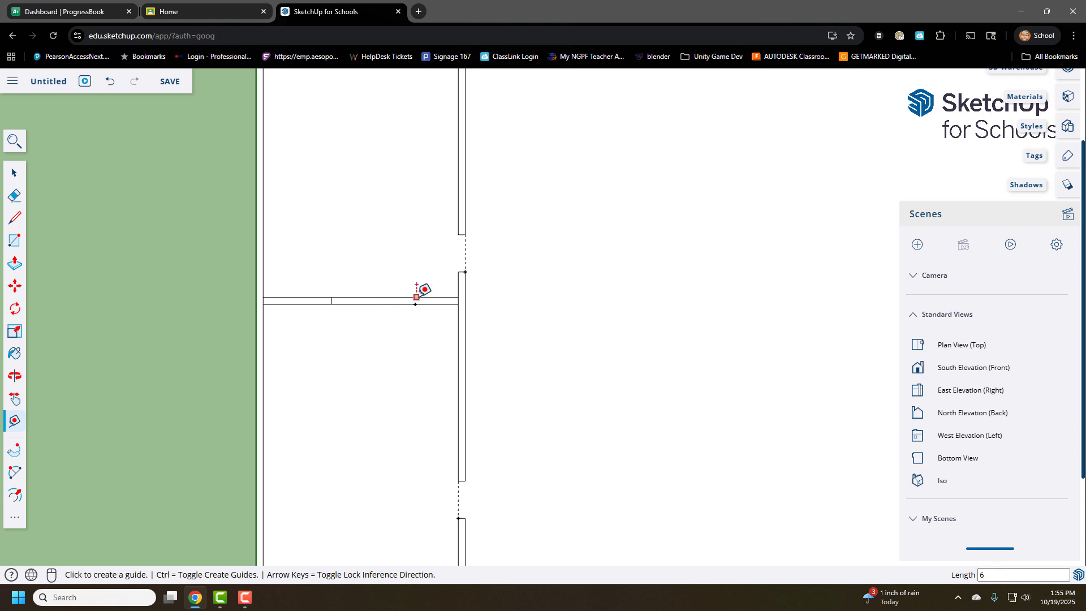
# Draw a line across the horizontal wall at the 6 ft guide point to mark the opening's other end.
pyautogui.press('l')
pyautogui.click(415, 304)
pyautogui.click(415, 298)
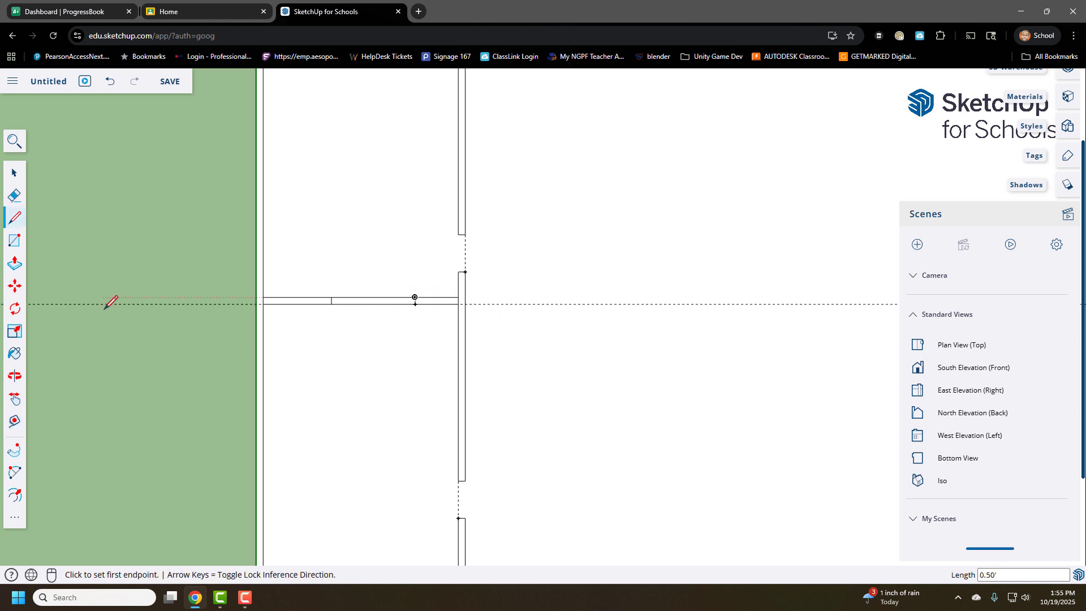
pyautogui.scroll(-3, 728, 376)
pyautogui.scroll(-1, 362, 278)
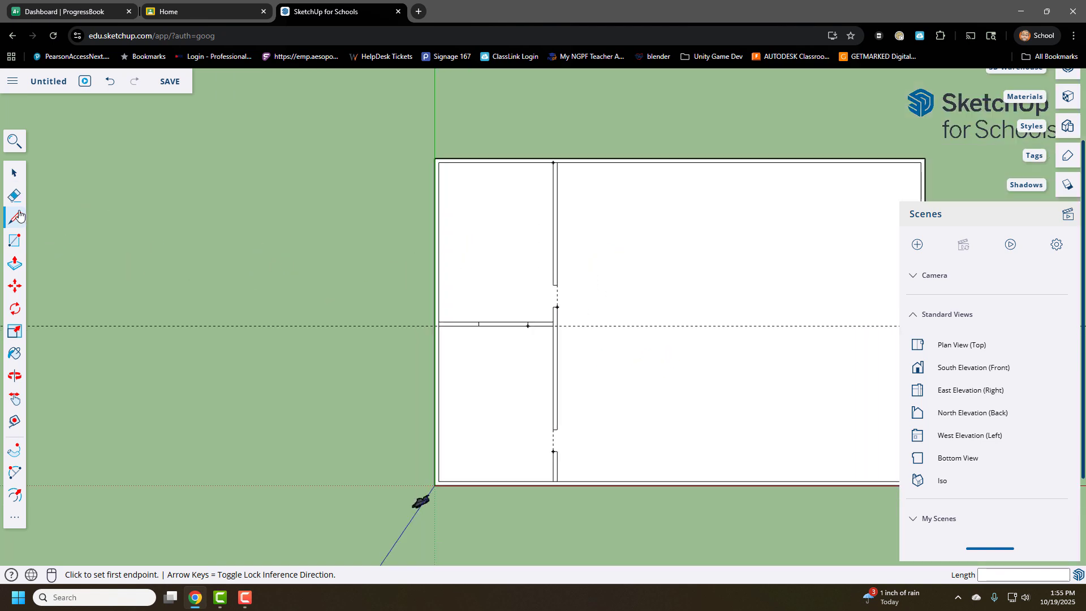
# Delete the upper edge of the horizontal wall between the two opening marks.
pyautogui.press('space')
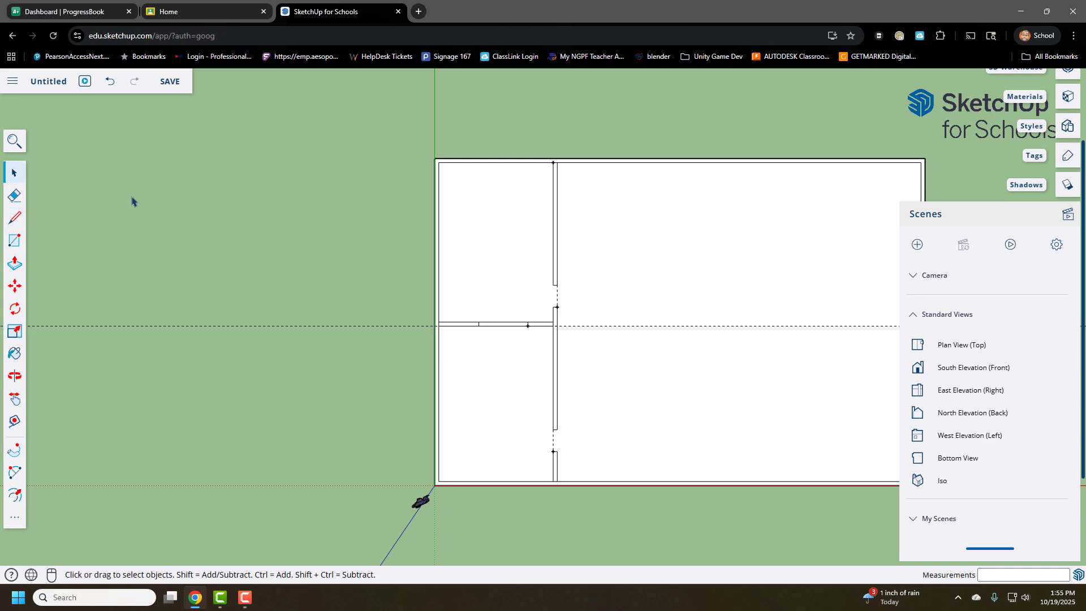
pyautogui.scroll(2, 530, 297)
pyautogui.click(457, 371)
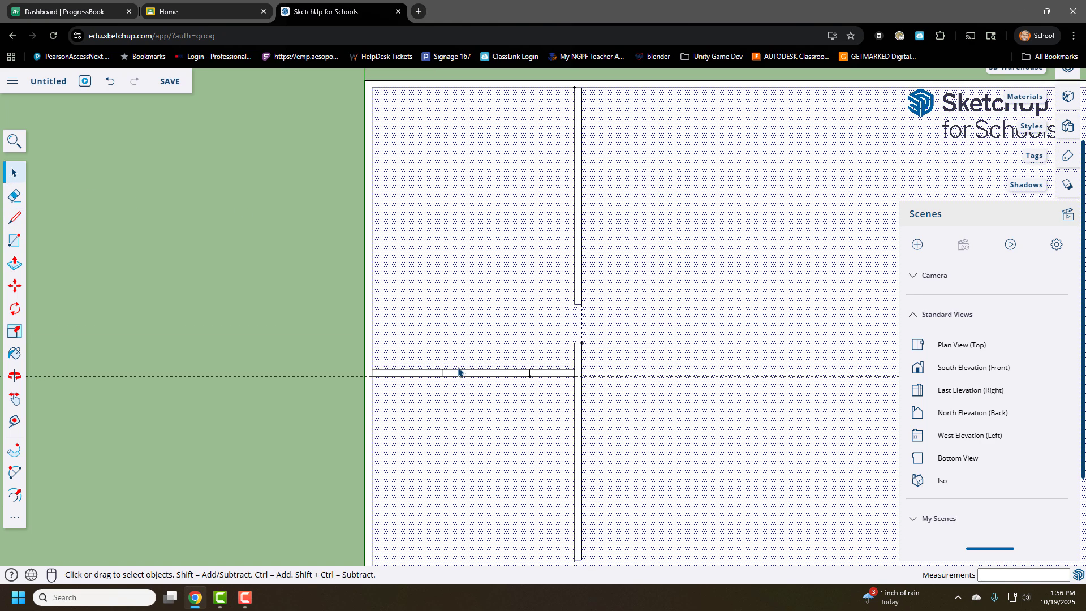
pyautogui.click(461, 371)
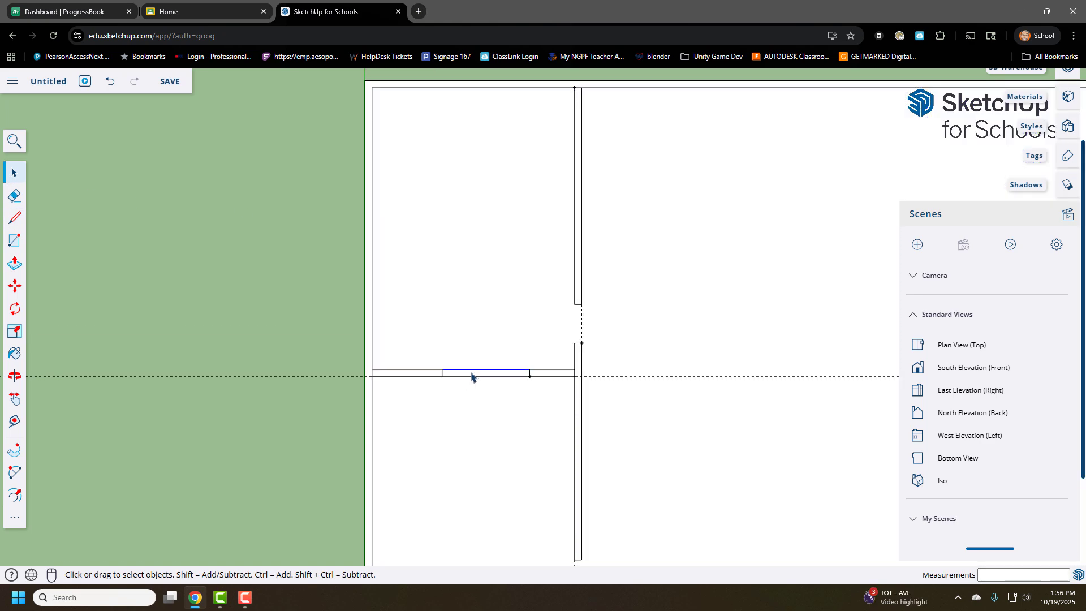
pyautogui.press('Delete')
pyautogui.click(480, 379)
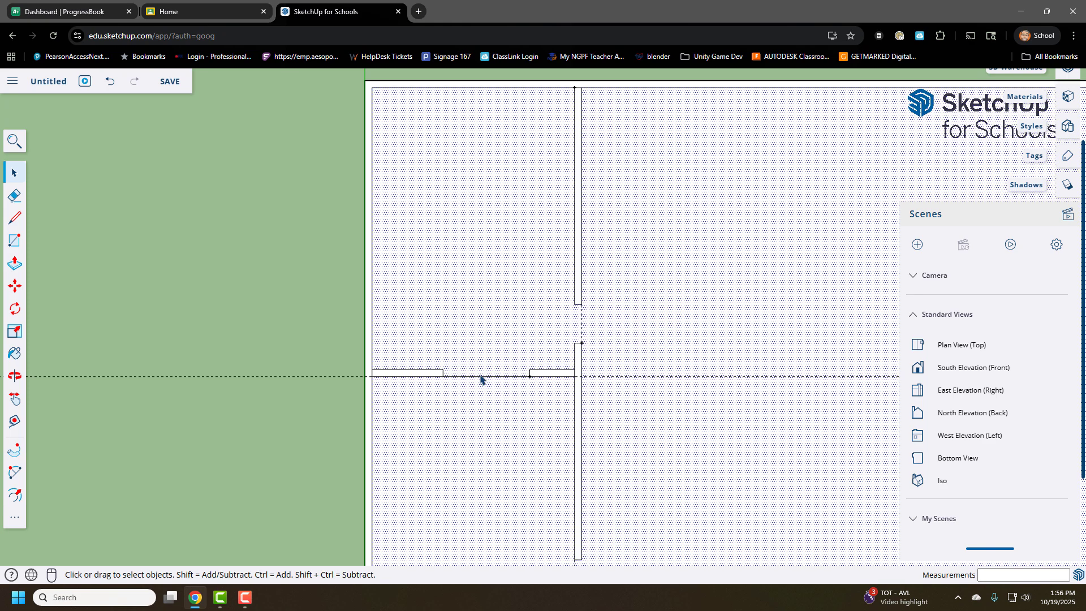
pyautogui.click(486, 377)
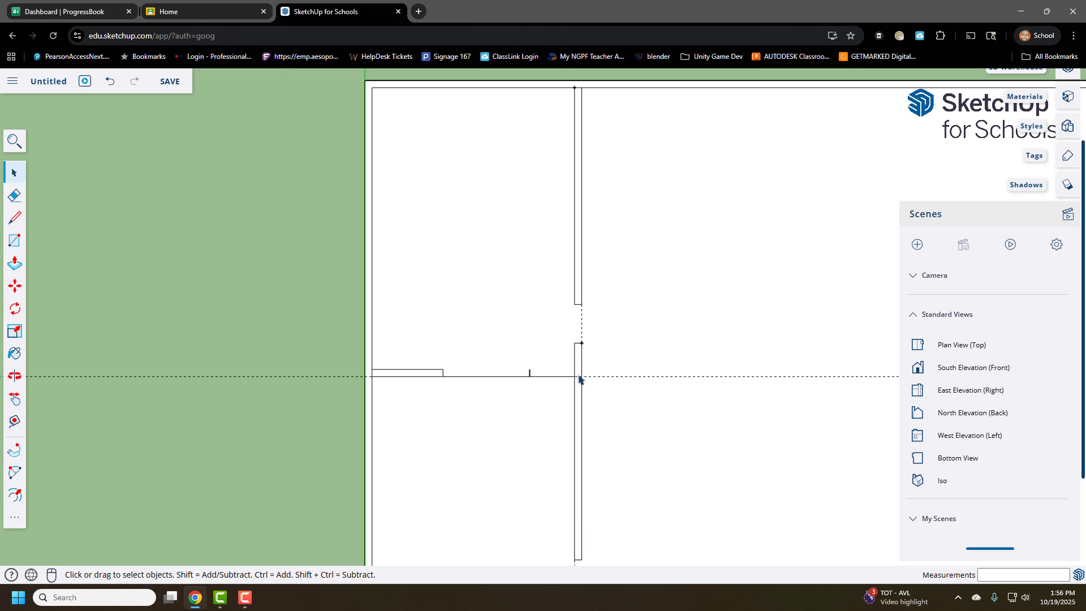
# Delete the leftover edges where the interior walls join each other and the exterior walls.
pyautogui.scroll(3, 575, 385)
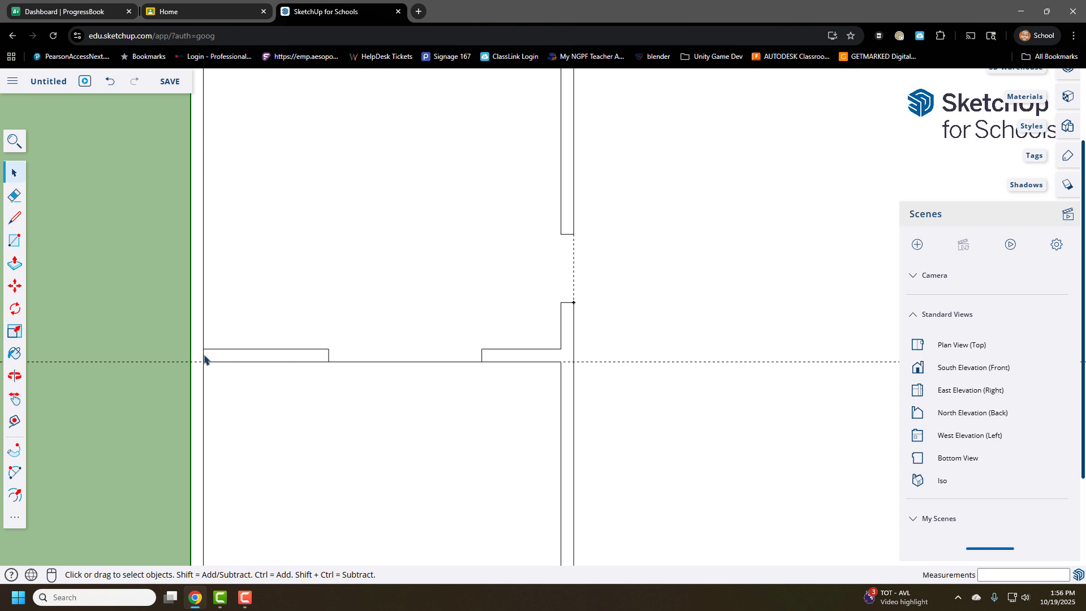
pyautogui.moveTo(278, 357); pyautogui.dragTo(500, 209, button='middle')
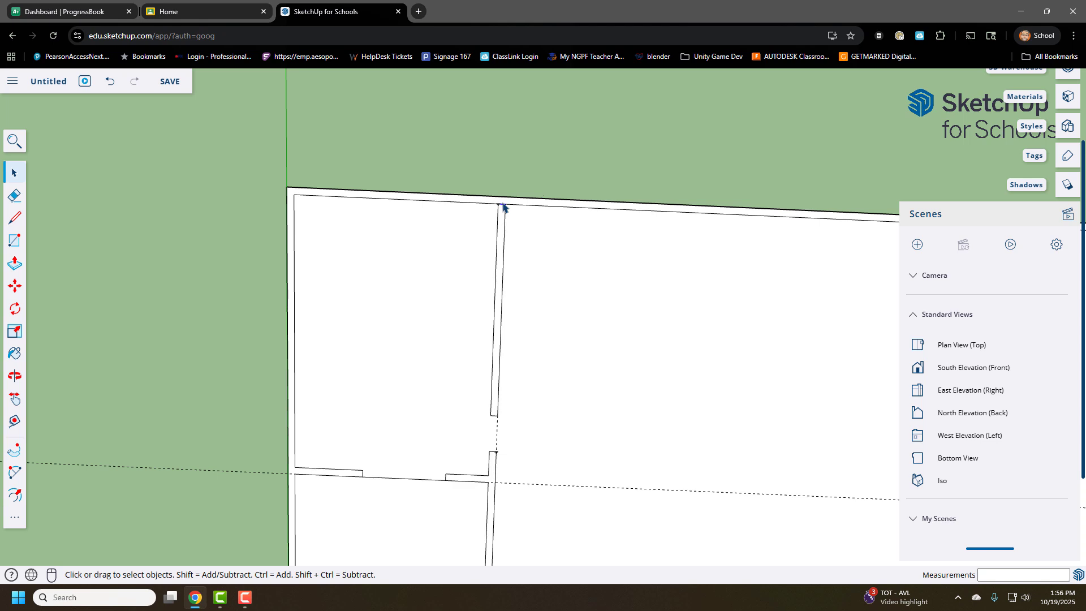
pyautogui.scroll(-4, 584, 388)
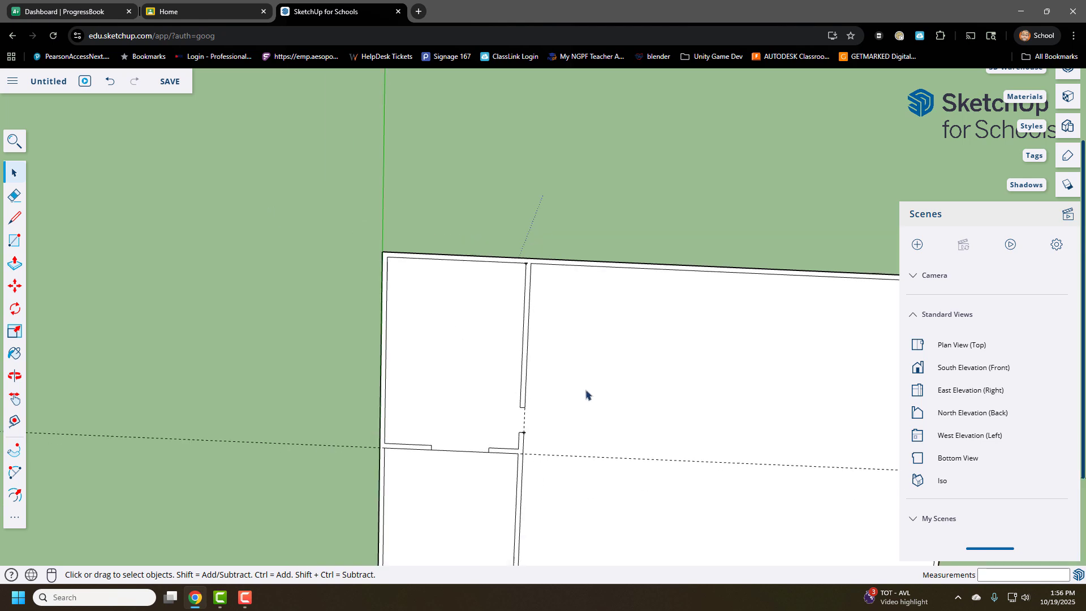
pyautogui.scroll(3, 623, 485)
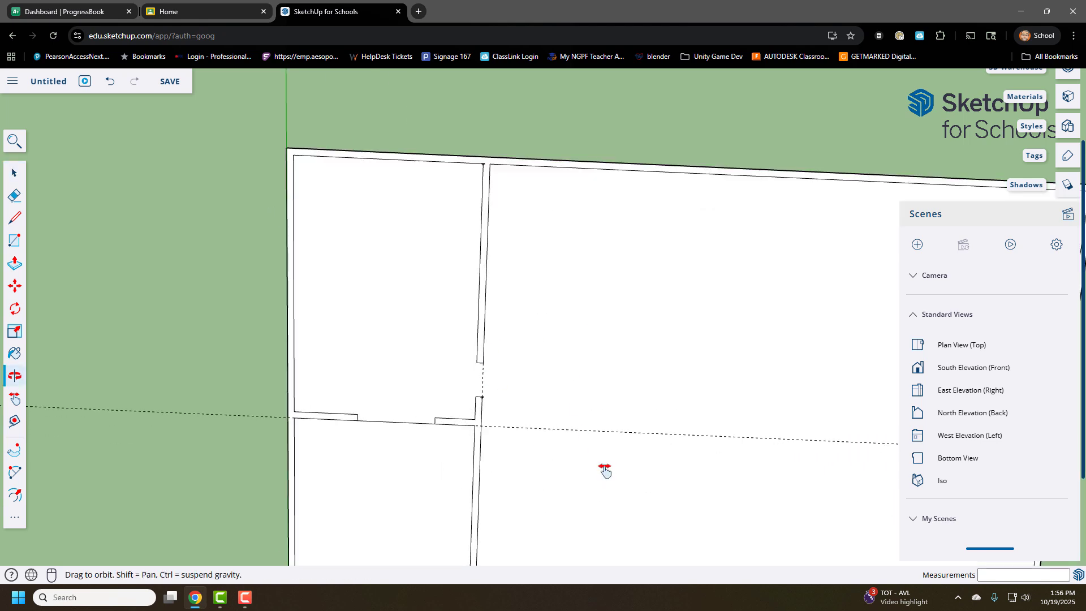
pyautogui.moveTo(606, 468)
pyautogui.mouseDown(button='middle')
pyautogui.moveTo(611, 328)
pyautogui.moveTo(579, 360)
pyautogui.mouseUp(button='middle')
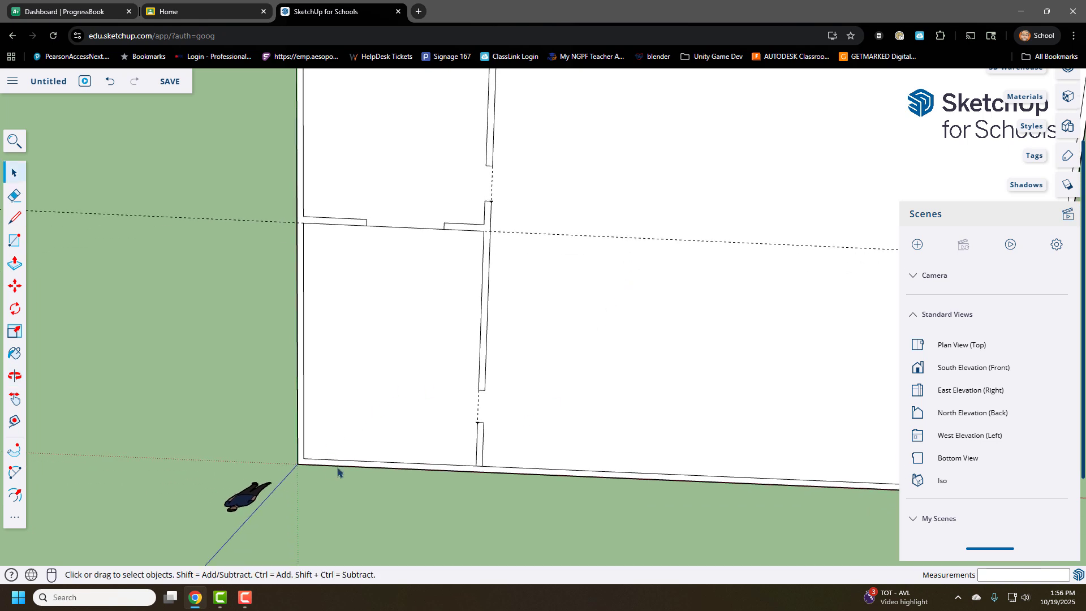
pyautogui.scroll(2, 488, 470)
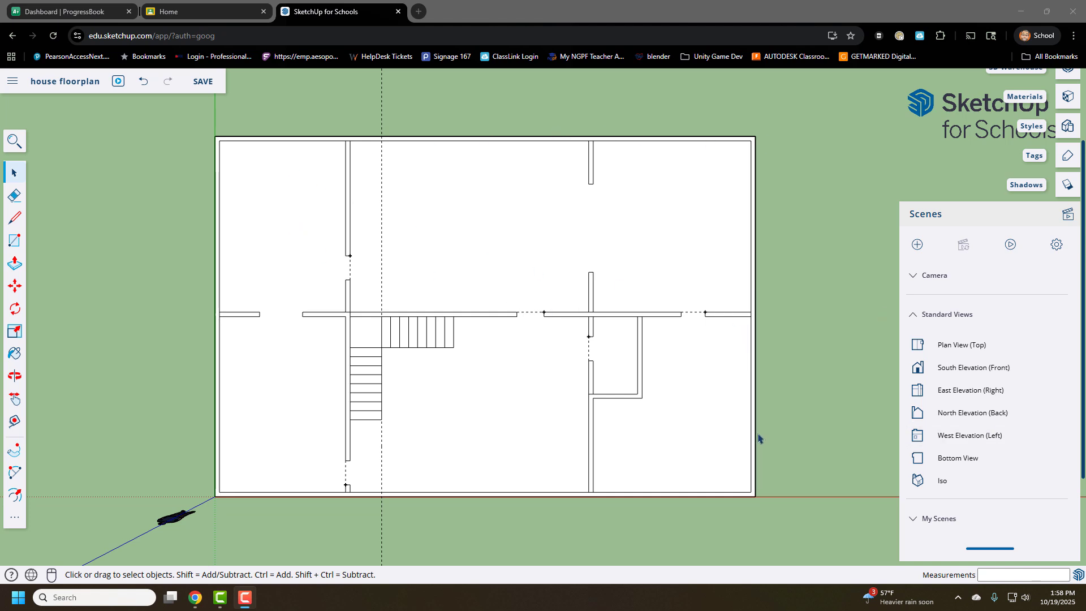
# Push/Pull the exterior wall outline of the floor plan up to a height of 9 ft.
pyautogui.scroll(3, 593, 308)
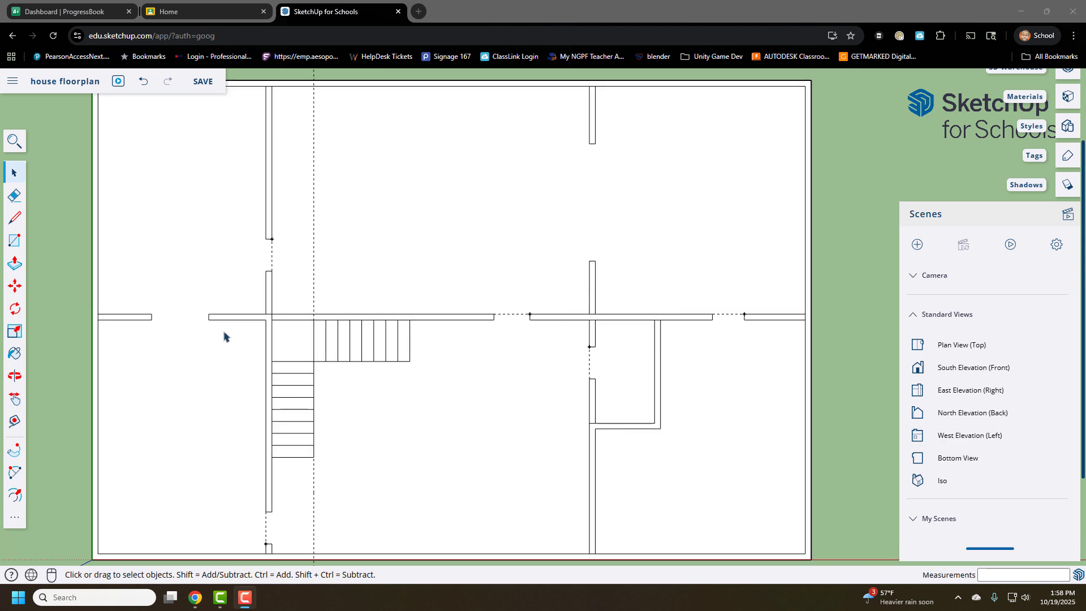
pyautogui.scroll(3, 593, 321)
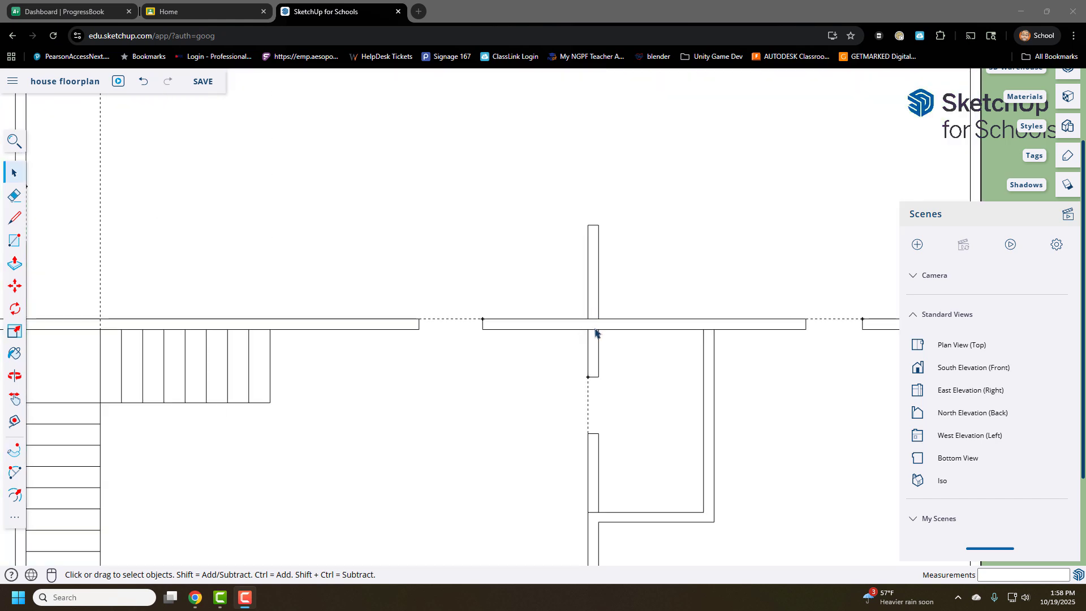
pyautogui.scroll(-4, 595, 328)
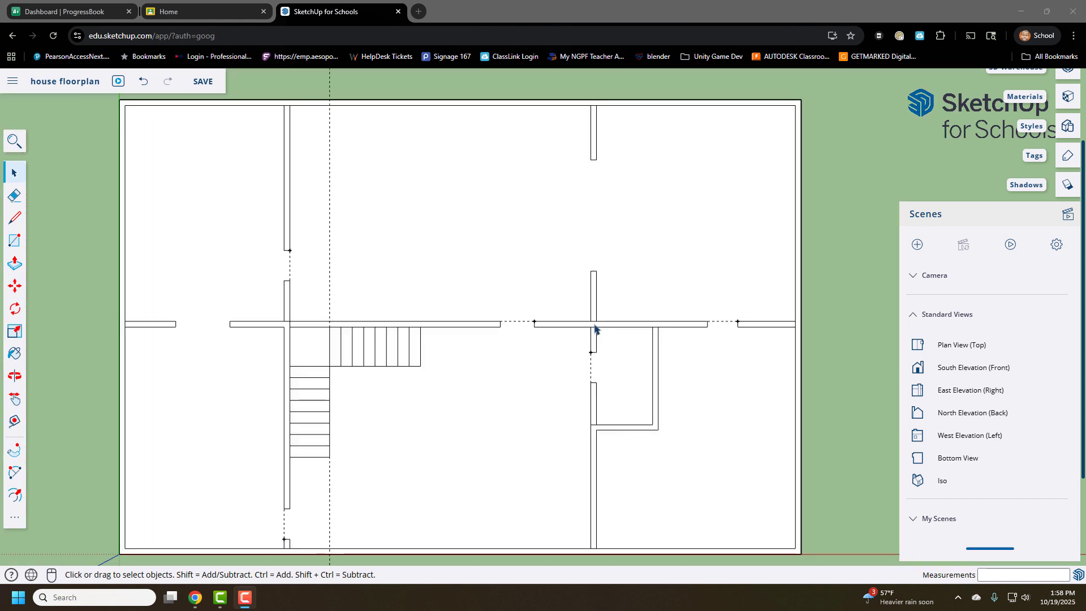
pyautogui.scroll(-1, 594, 328)
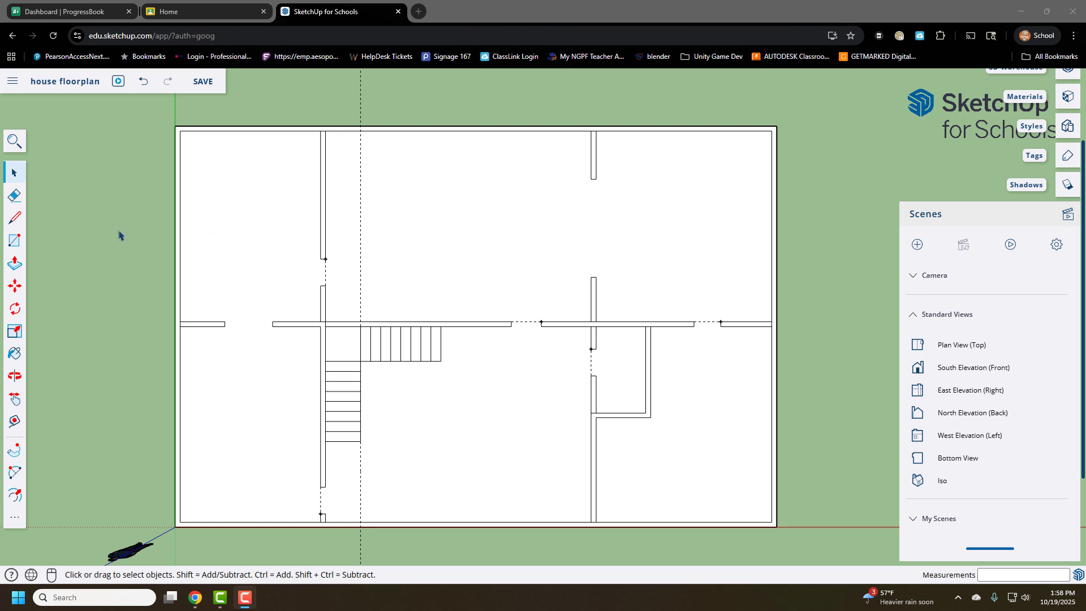
pyautogui.click(15, 264)
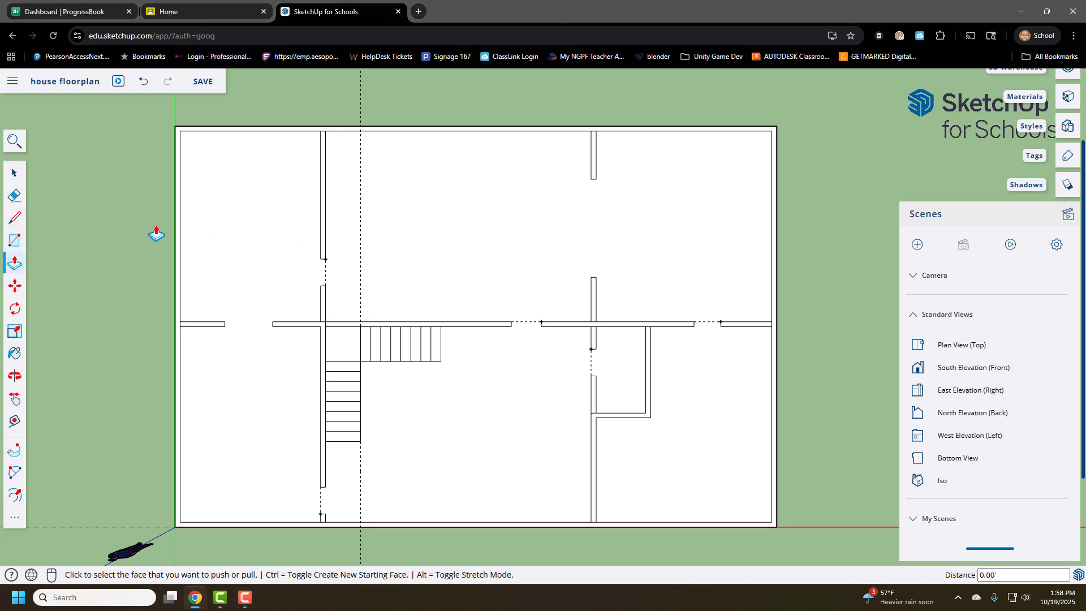
pyautogui.click(177, 225)
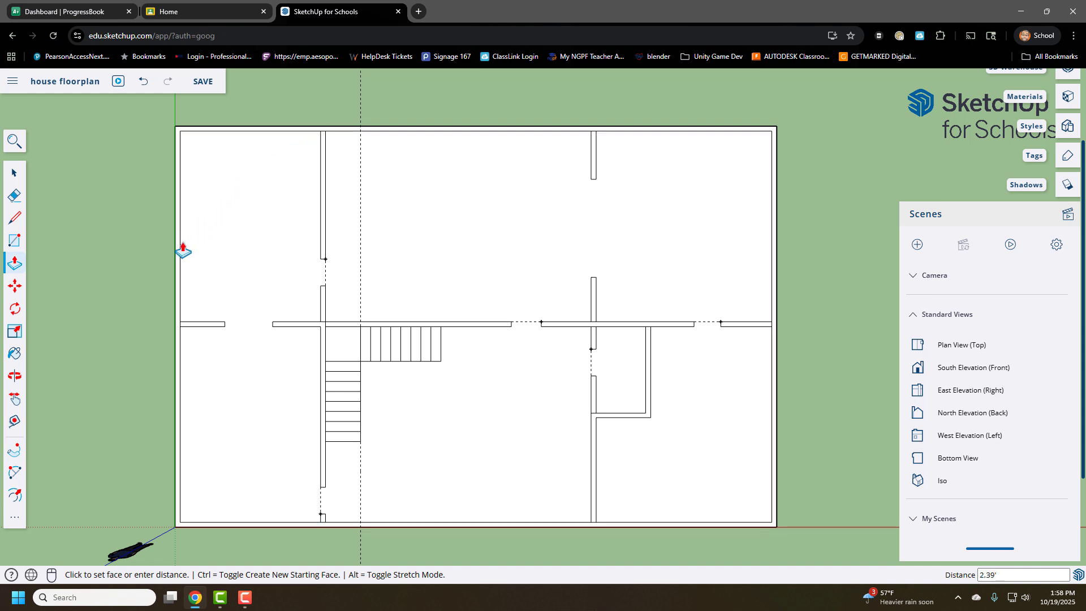
pyautogui.moveTo(230, 291); pyautogui.dragTo(165, 285, button='middle')
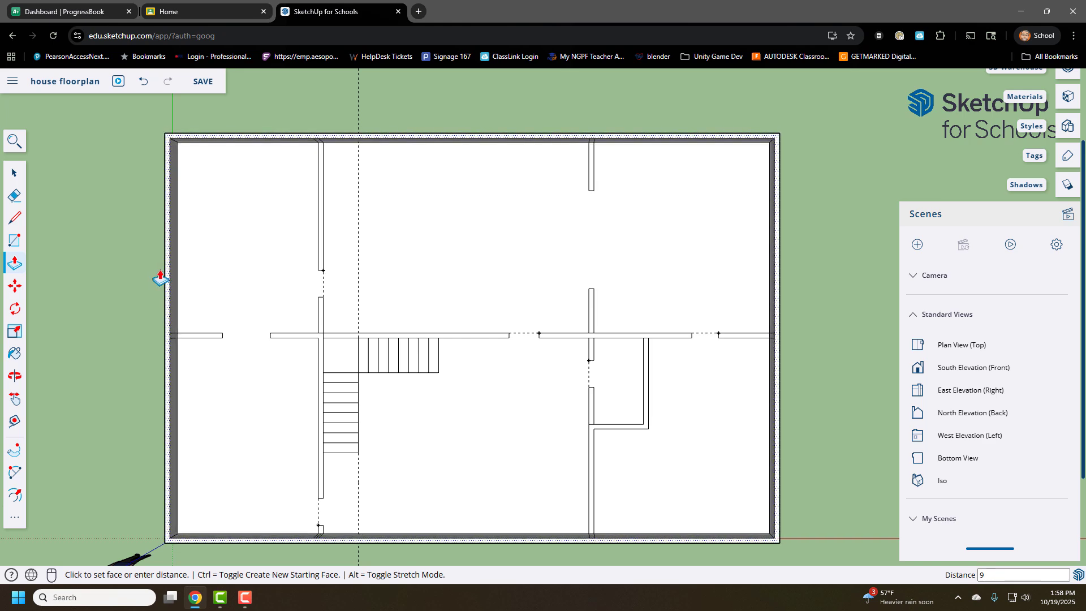
pyautogui.press('Return')
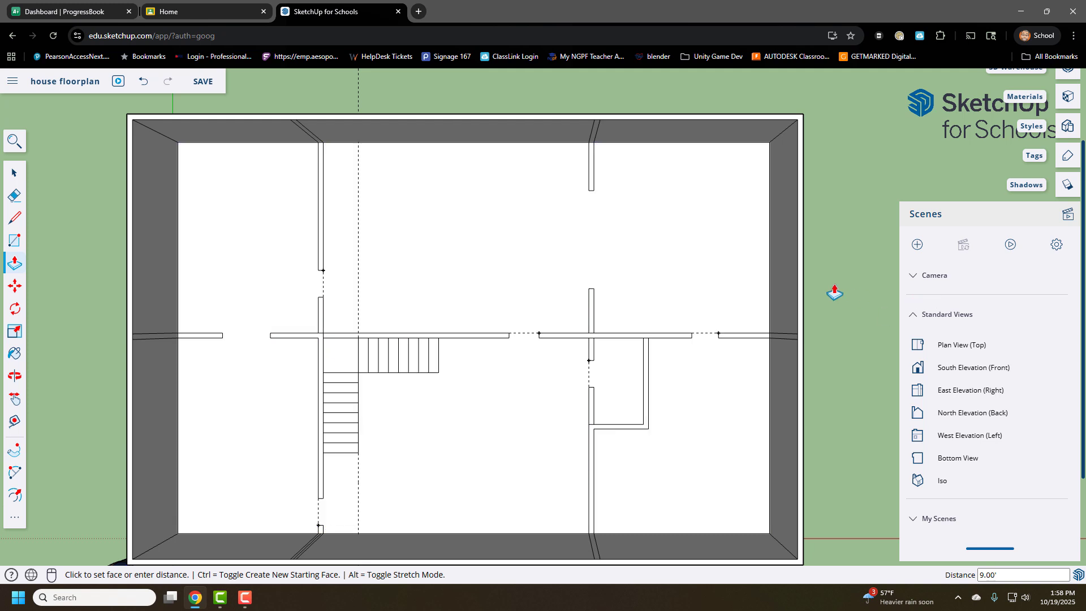
# Raise the interior walls around the stairs' west side and the short wall at the west exterior wall to the exterior wall height.
pyautogui.scroll(-4, 834, 292)
pyautogui.keyDown('shift'); pyautogui.moveTo(861, 362); pyautogui.dragTo(758, 283, button='middle'); pyautogui.keyUp('shift')
pyautogui.scroll(1, 778, 416)
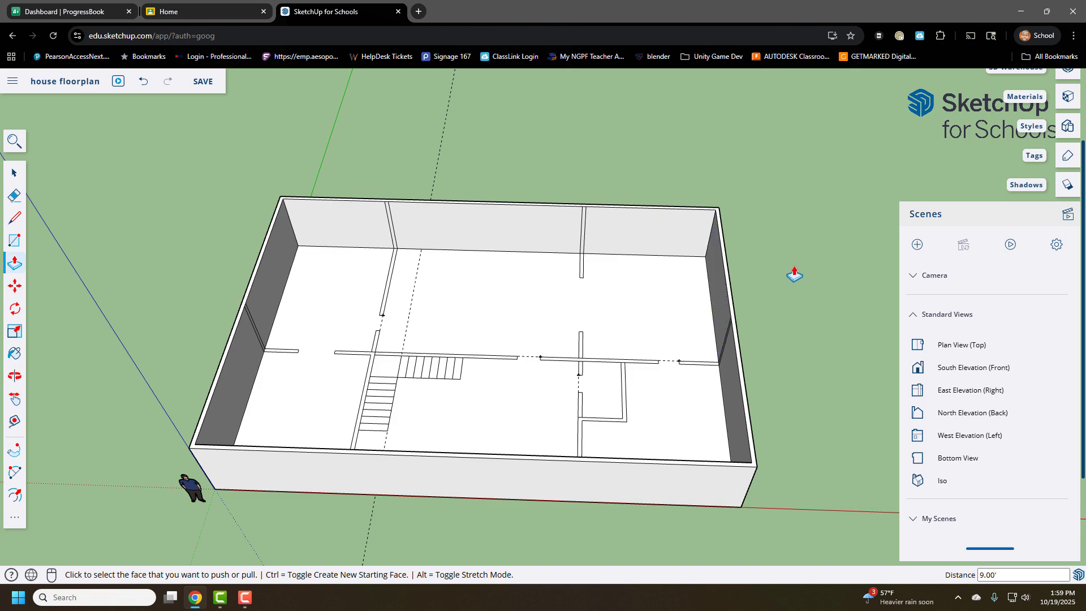
pyautogui.press('o')
pyautogui.moveTo(795, 270); pyautogui.dragTo(820, 359)
pyautogui.press('p')
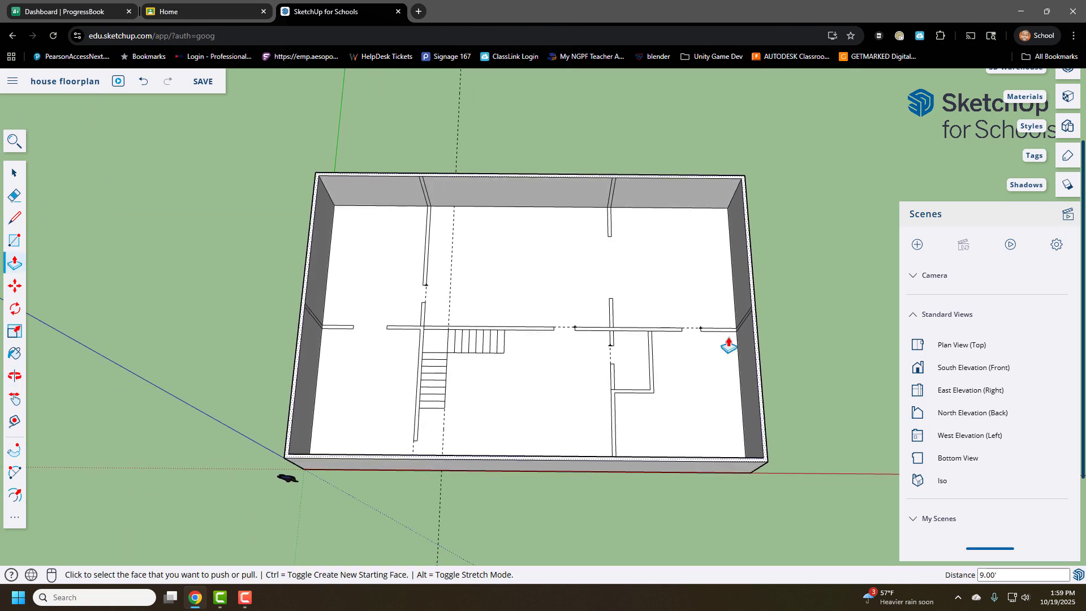
pyautogui.click(429, 243)
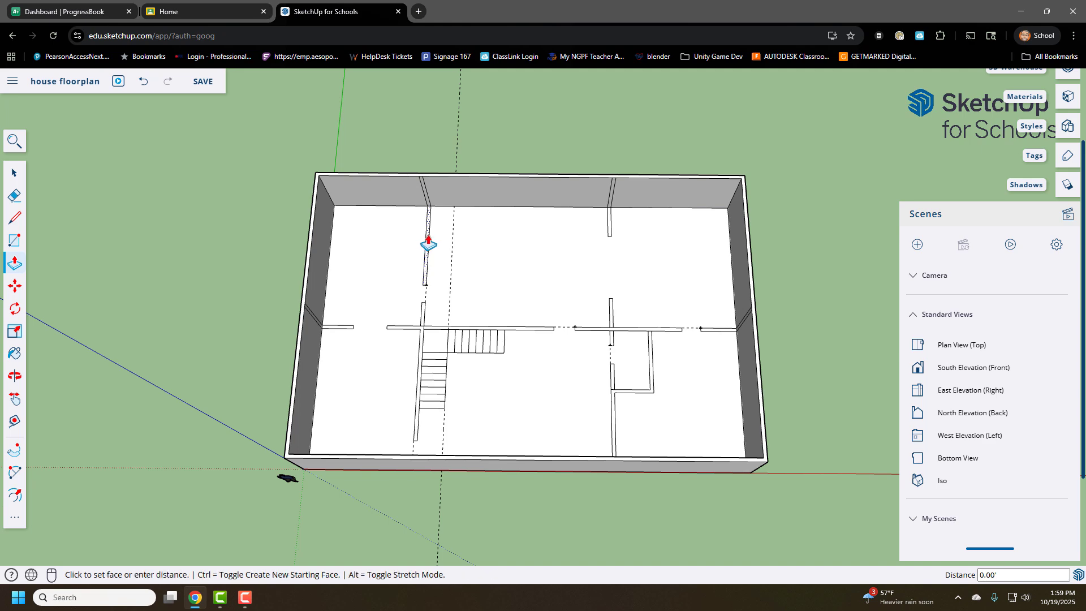
pyautogui.click(424, 274)
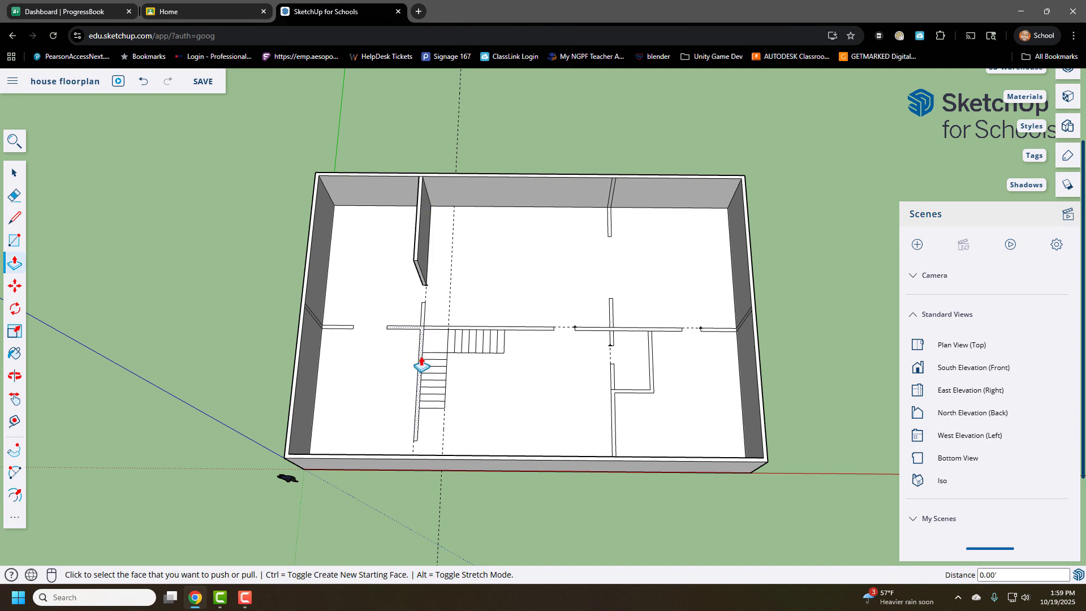
pyautogui.click(422, 365)
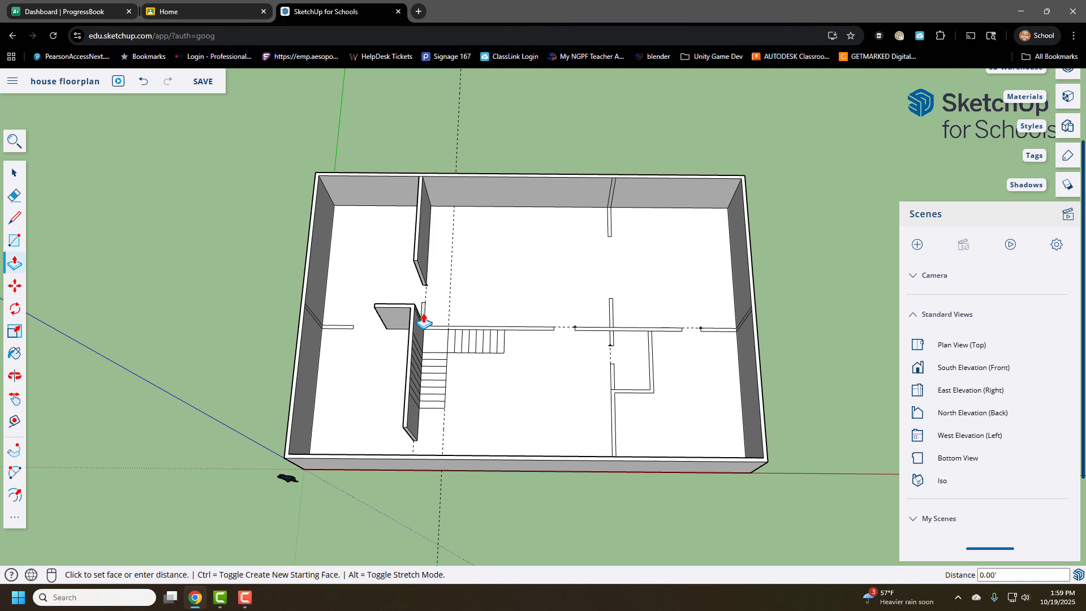
pyautogui.click(421, 322)
pyautogui.click(339, 329)
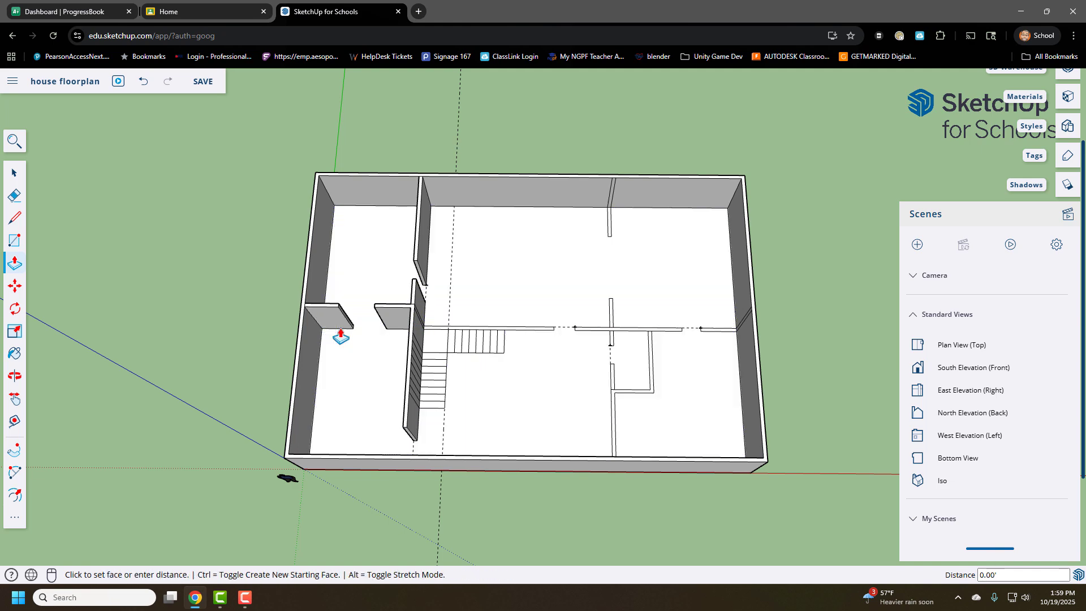
# Use Push/Pull to raise the horizontal wall behind the stairs and the short wall segment at the east exterior wall.
pyautogui.click(523, 333)
pyautogui.scroll(4, 525, 334)
pyautogui.click(524, 333)
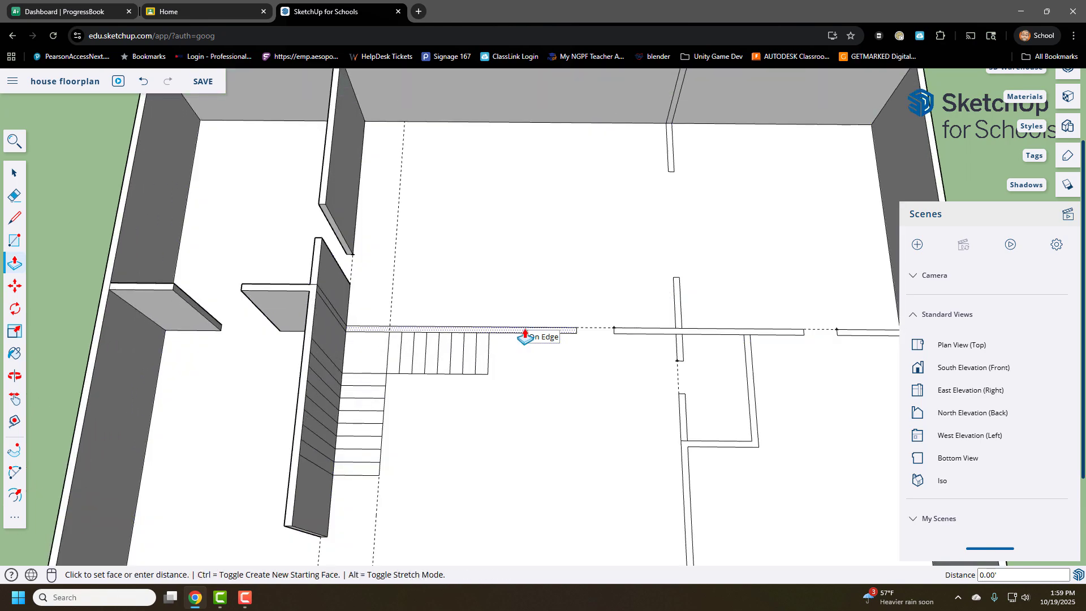
pyautogui.click(525, 334)
pyautogui.click(518, 333)
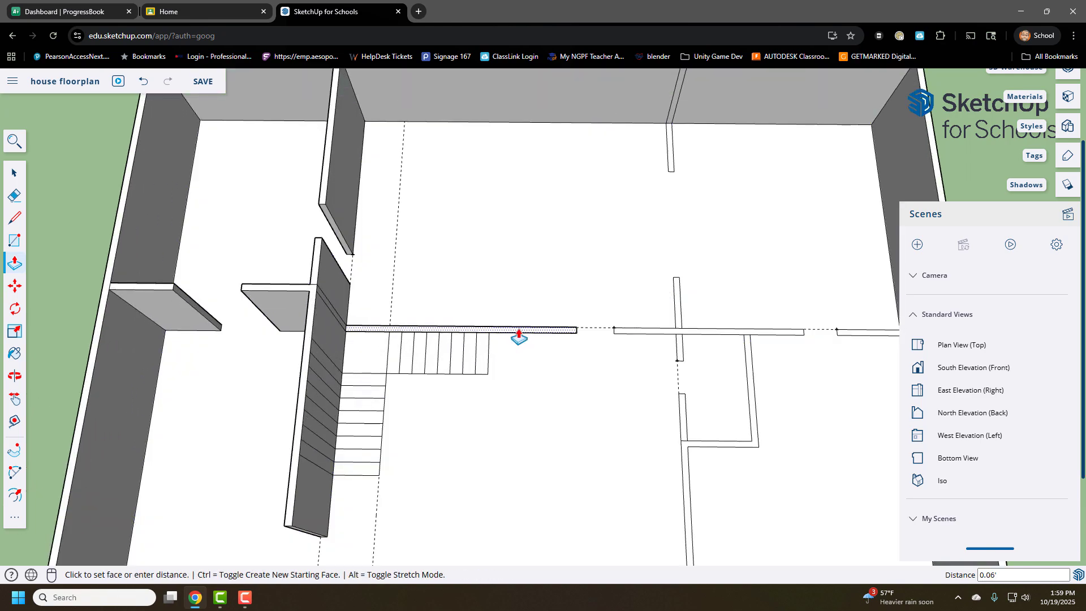
pyautogui.click(516, 335)
pyautogui.scroll(-5, 516, 334)
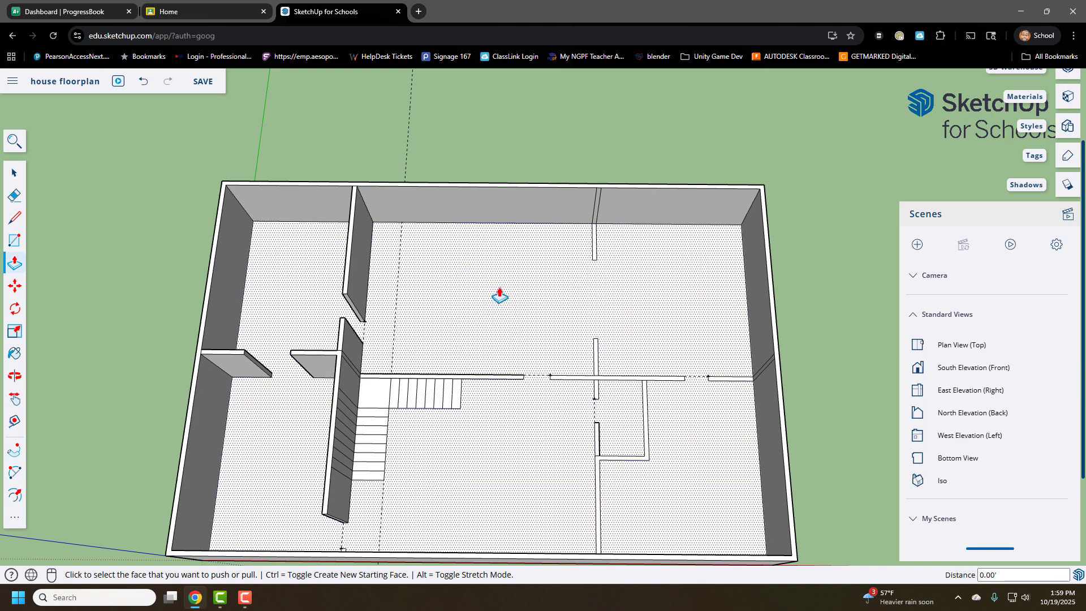
pyautogui.click(739, 381)
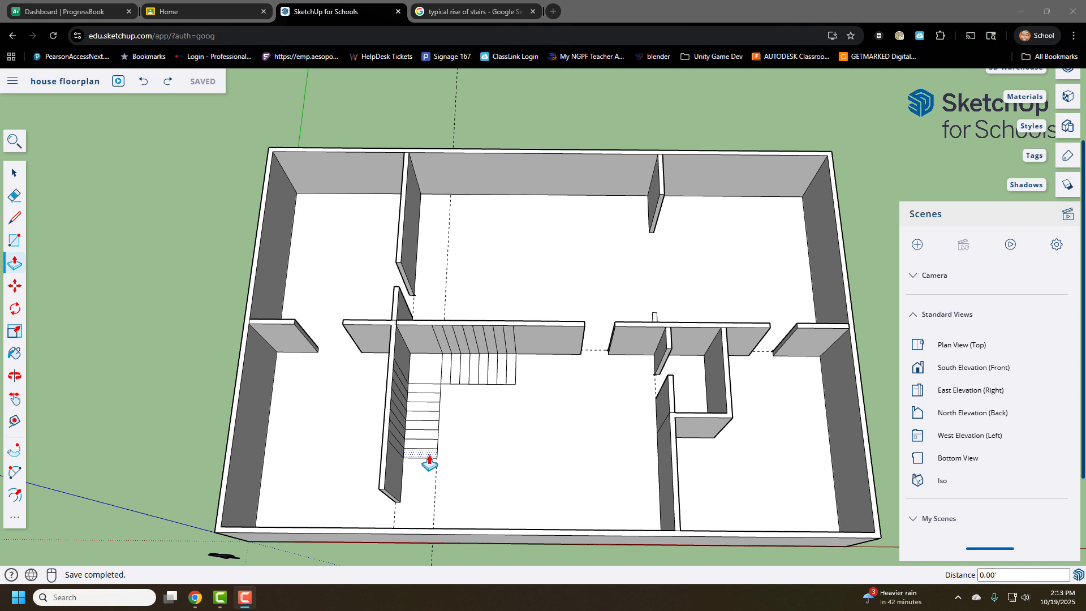
# Raise the lowest stair tread 7 inches and the second tread by two rises of the same height.
pyautogui.click(430, 456)
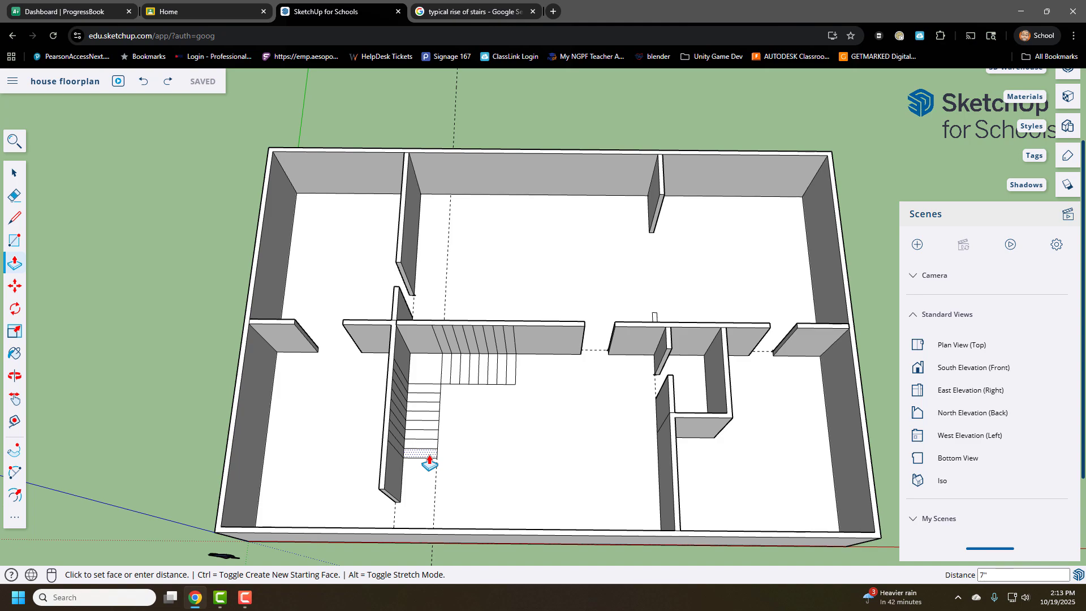
pyautogui.click(430, 463)
pyautogui.moveTo(430, 462); pyautogui.dragTo(248, 260, button='middle')
pyautogui.press('p')
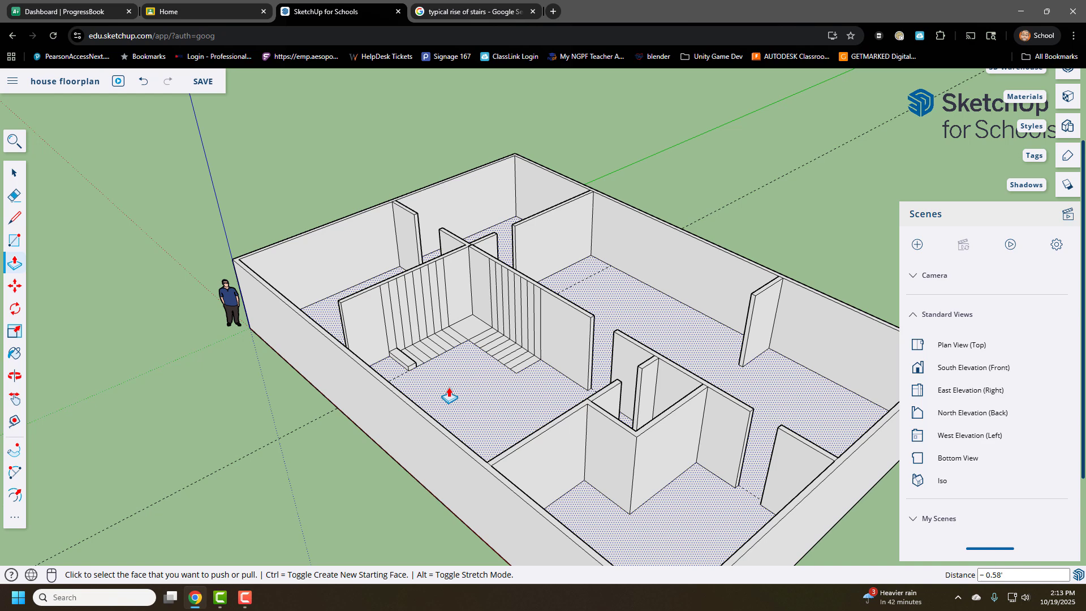
pyautogui.scroll(6, 450, 396)
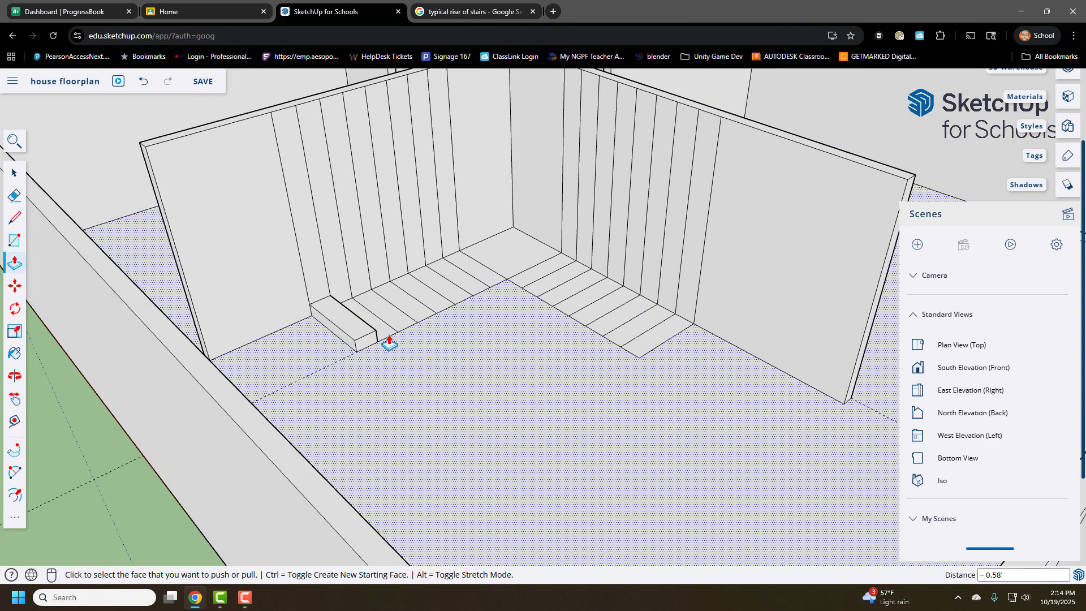
pyautogui.moveTo(387, 336); pyautogui.dragTo(381, 323)
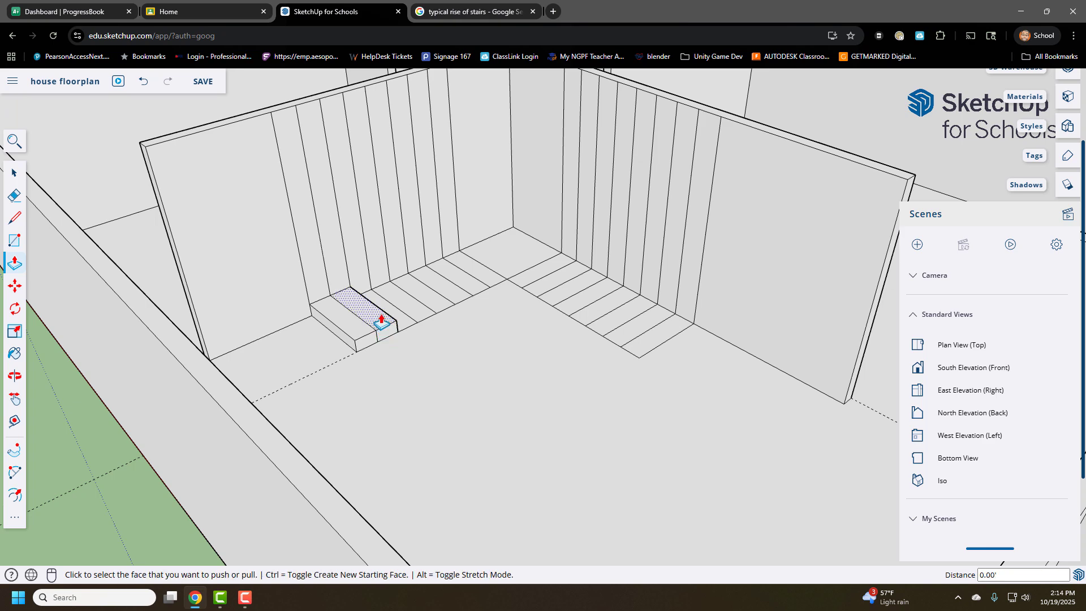
pyautogui.doubleClick(382, 323)
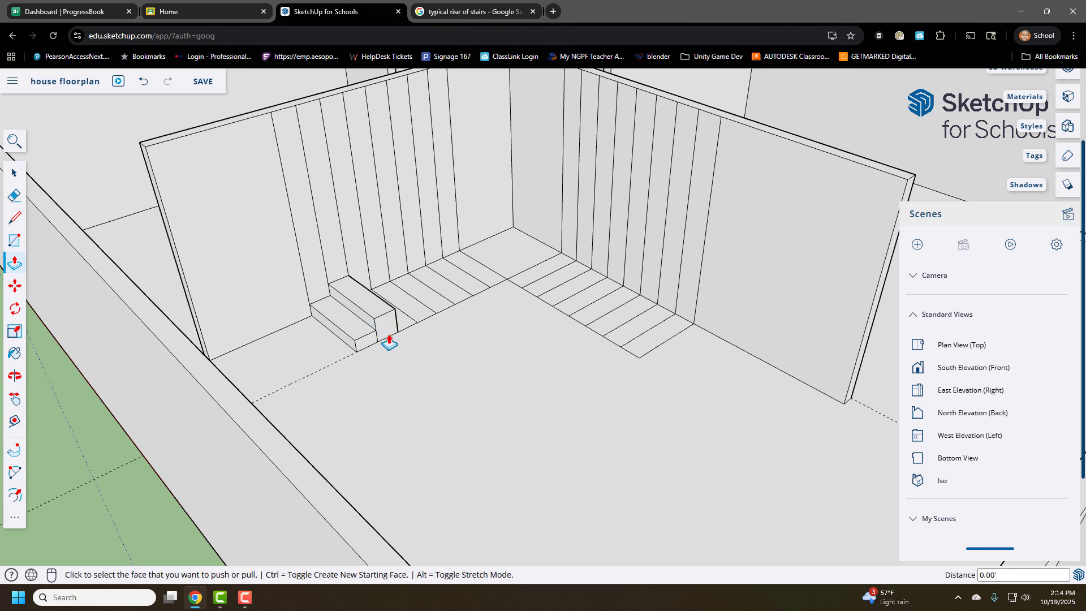
# Raise the third, fourth and fifth stair treads with repeated 7-inch extrusions, stacking three rises on the third and four on the fourth.
pyautogui.doubleClick(406, 325)
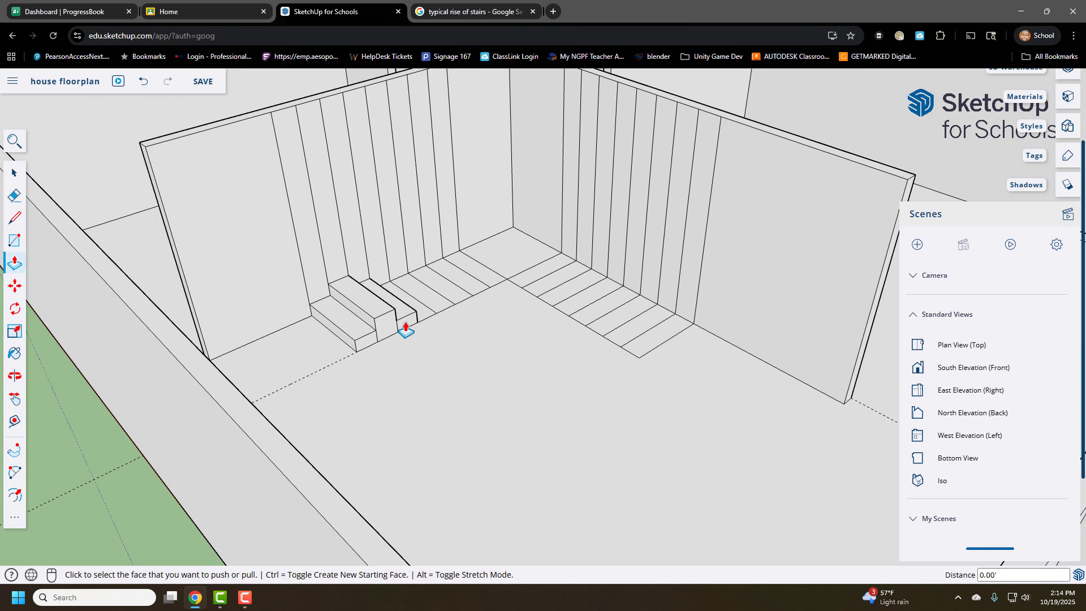
pyautogui.doubleClick(400, 306)
pyautogui.doubleClick(394, 305)
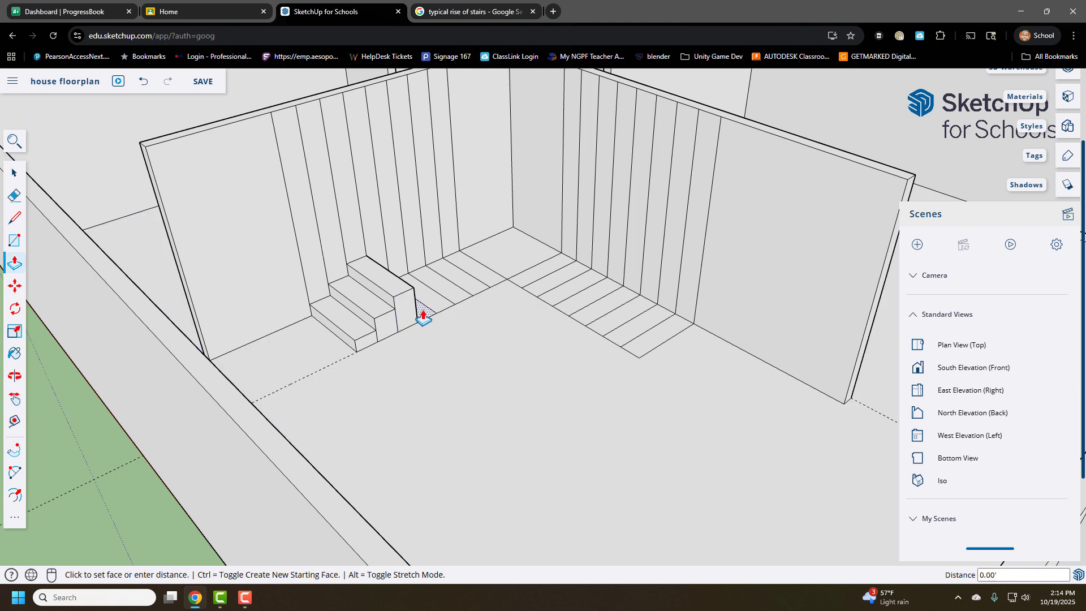
pyautogui.doubleClick(422, 314)
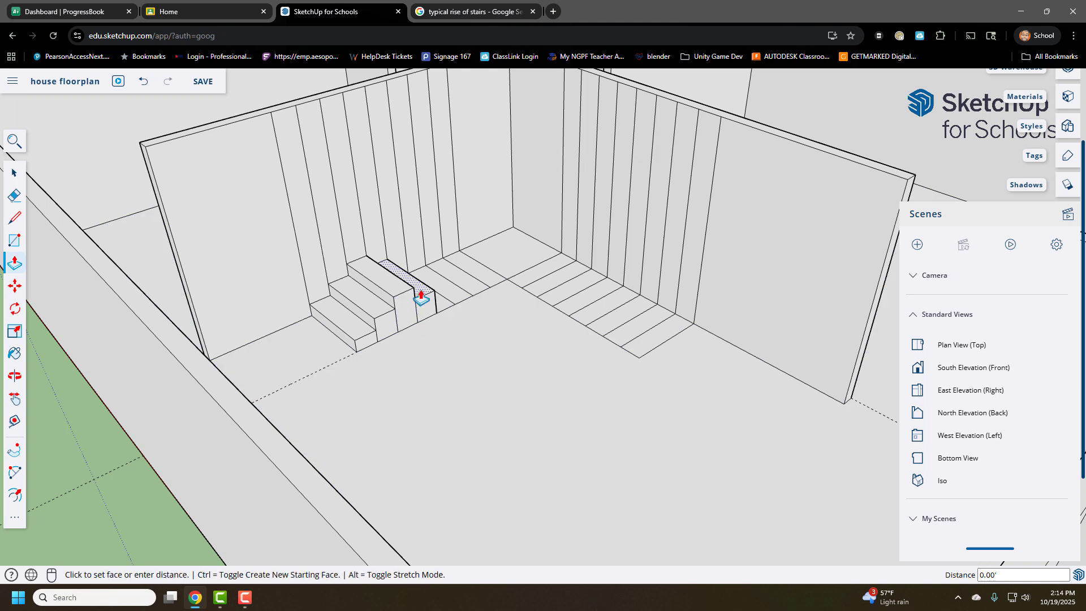
pyautogui.doubleClick(422, 307)
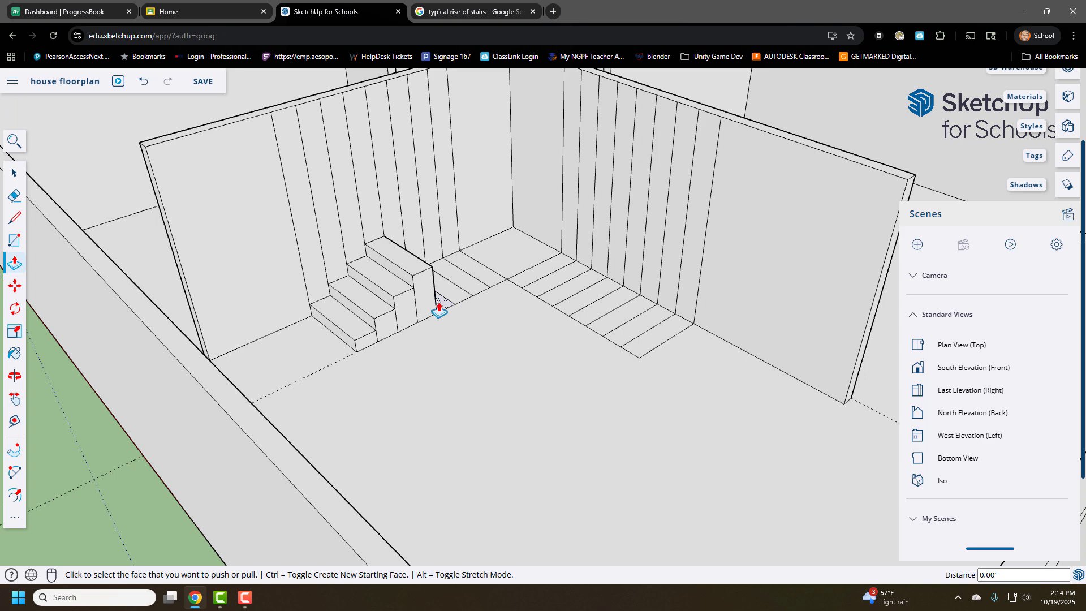
pyautogui.doubleClick(441, 295)
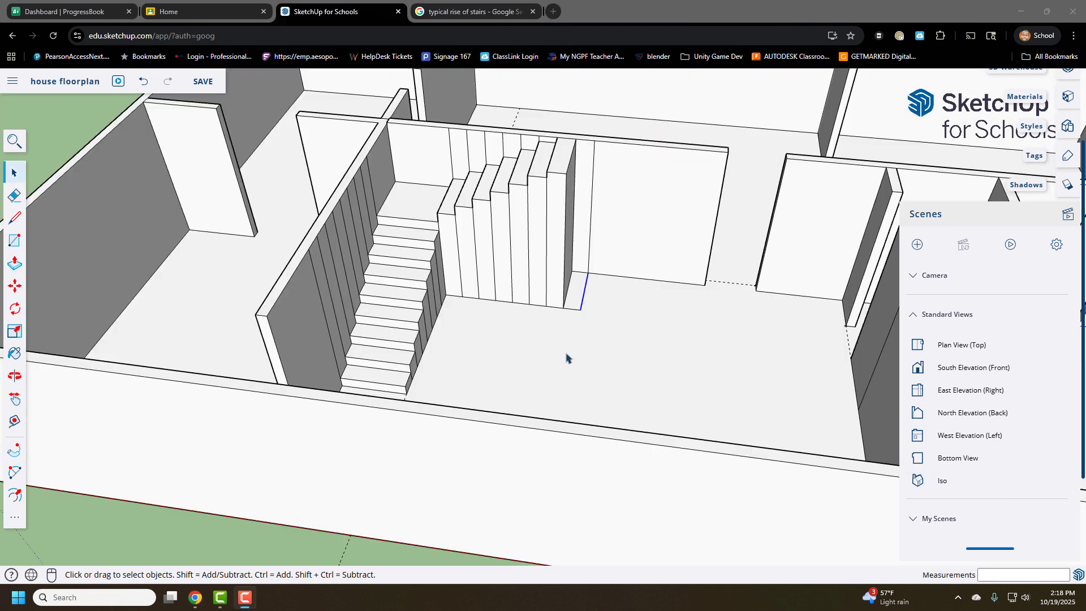
# Push/Pull the last flat tread of the upper stair flight up about 9.06 ft, level with the wall top.
pyautogui.moveTo(566, 358); pyautogui.dragTo(538, 357, button='middle')
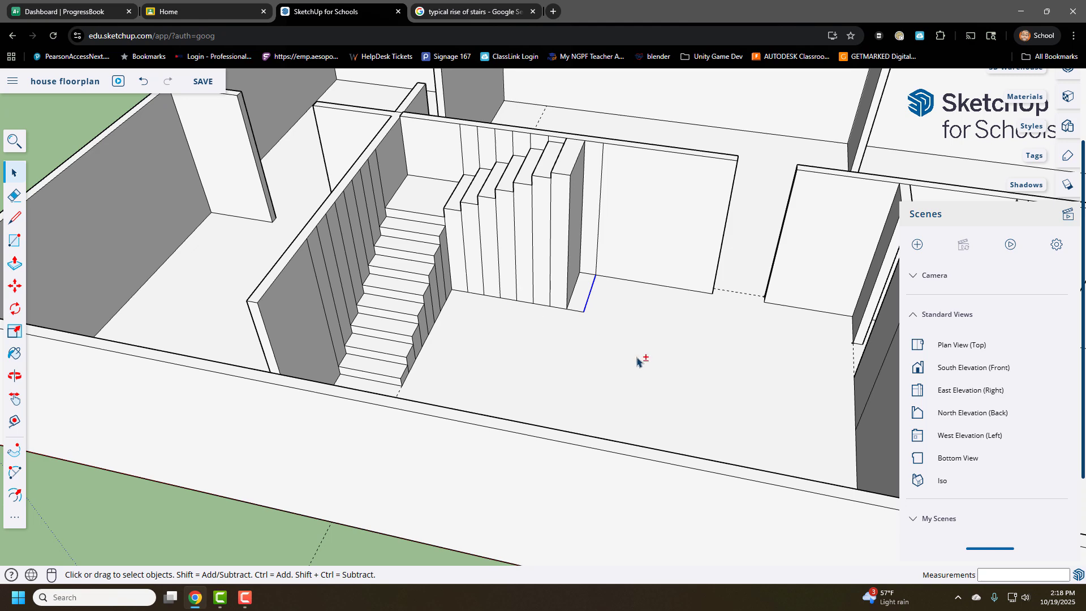
pyautogui.moveTo(638, 361); pyautogui.dragTo(659, 366, button='middle')
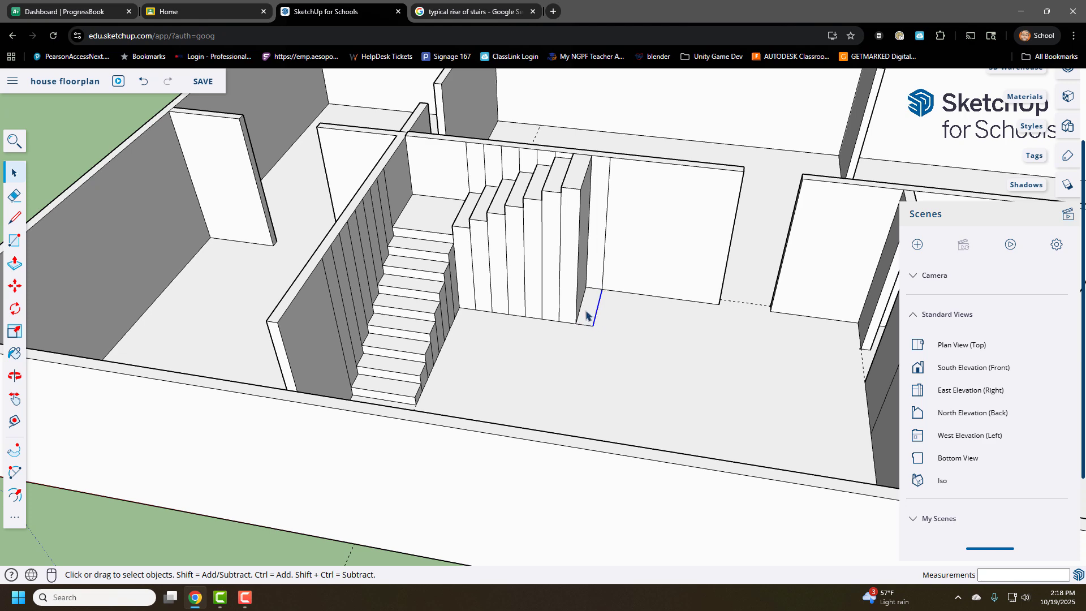
pyautogui.click(15, 263)
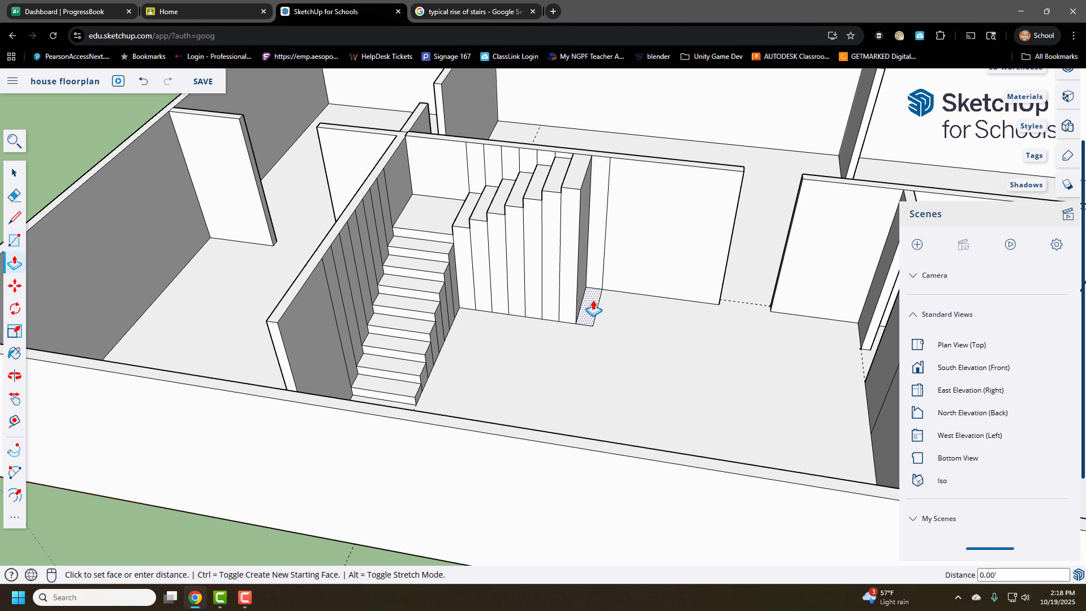
pyautogui.click(594, 170)
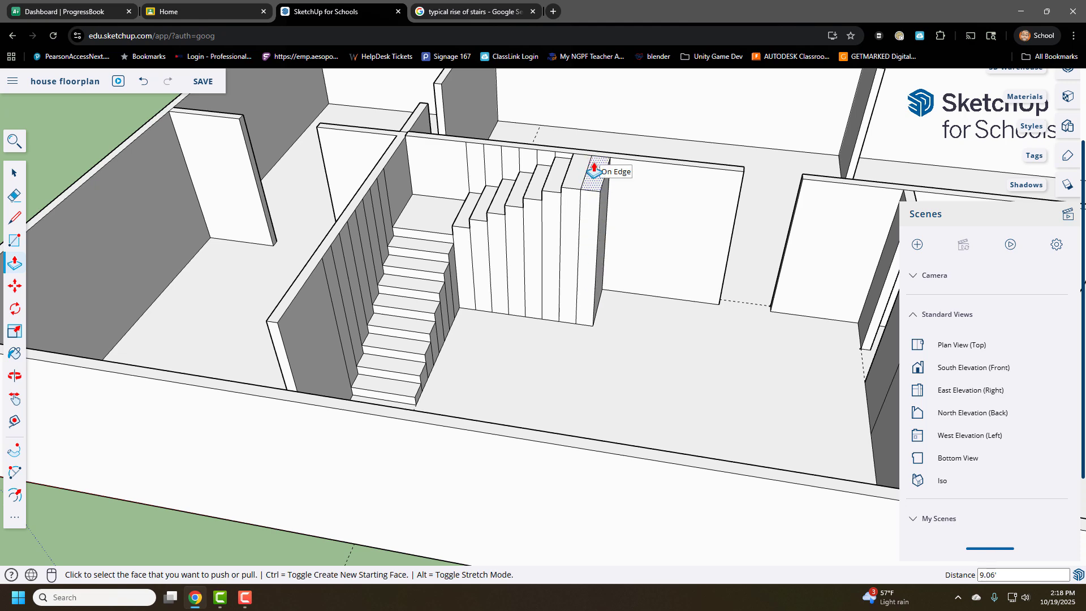
pyautogui.moveTo(645, 334)
pyautogui.mouseDown(button='middle')
pyautogui.moveTo(620, 344)
pyautogui.moveTo(594, 317)
pyautogui.mouseUp(button='middle')
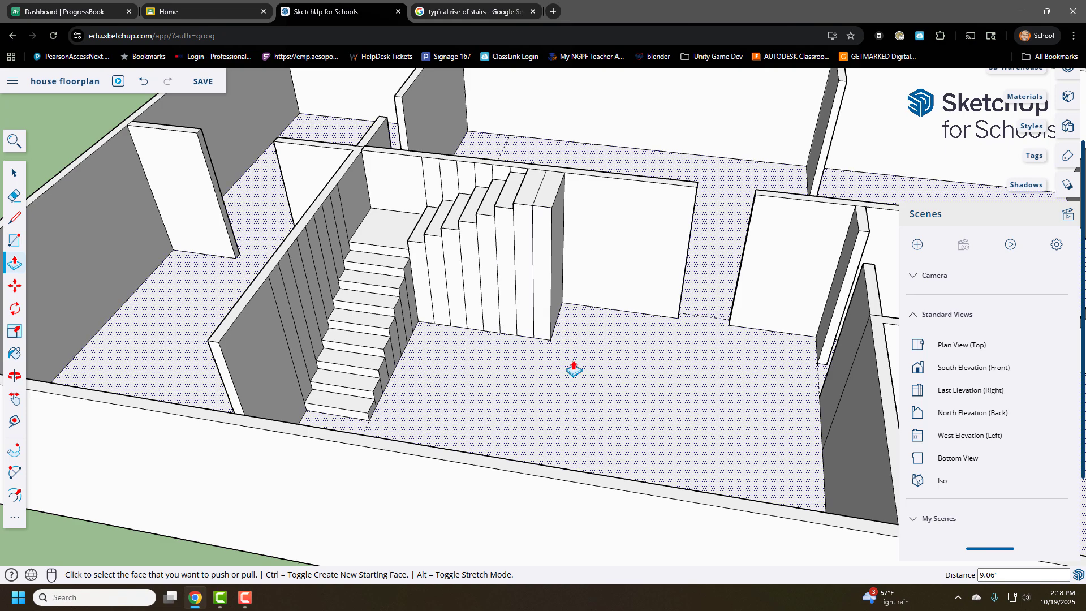
pyautogui.scroll(-10, 566, 374)
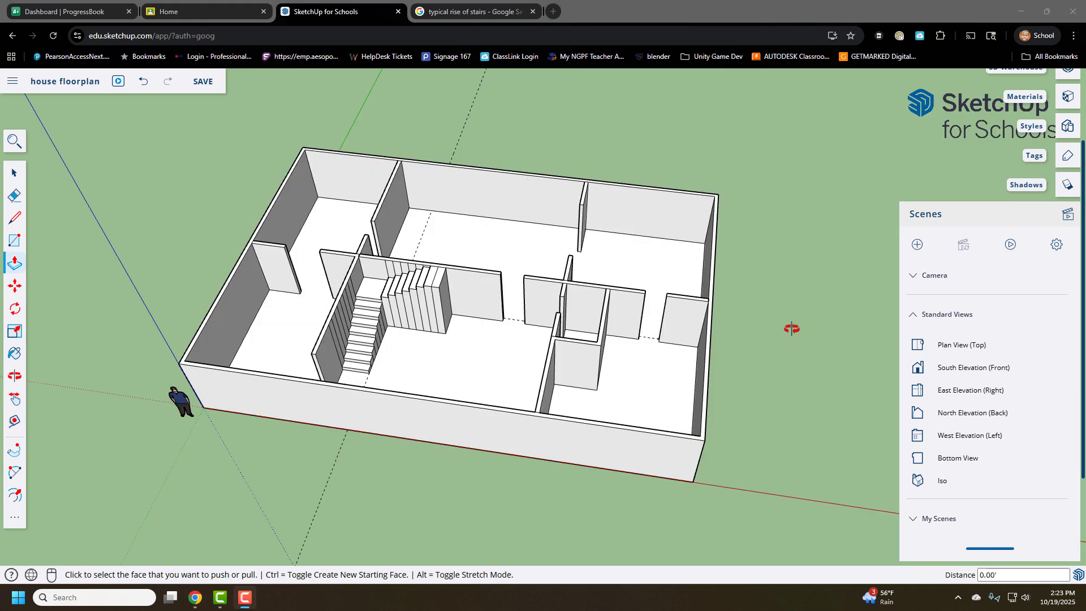
pyautogui.moveTo(791, 329); pyautogui.dragTo(590, 446, button='middle')
pyautogui.moveTo(742, 399); pyautogui.dragTo(555, 351, button='middle')
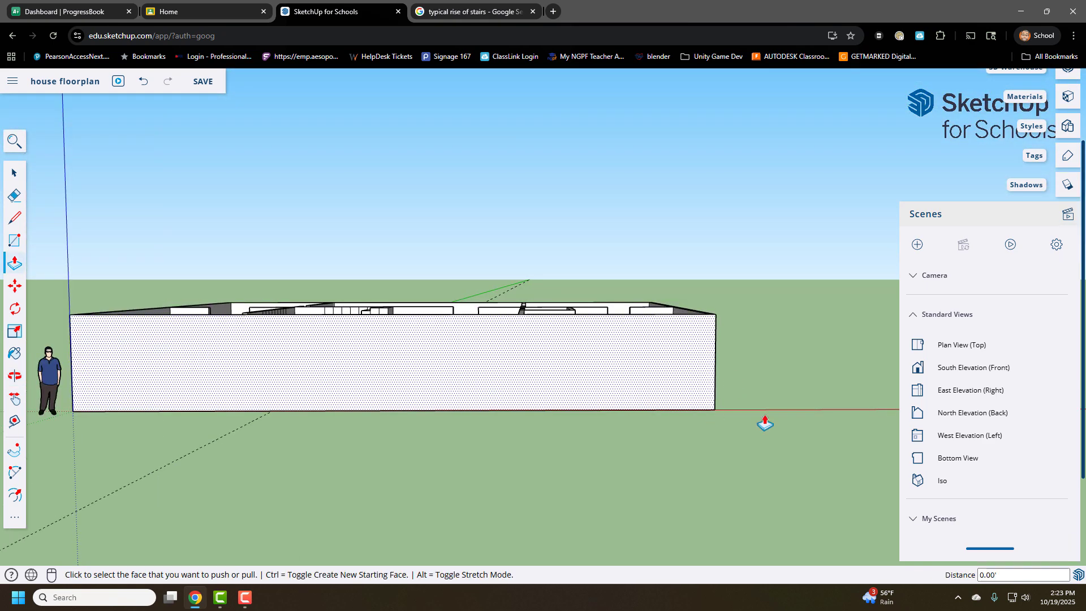
# Orbit to an elevated view of the whole house and bring up the materials used in the model.
pyautogui.moveTo(766, 422); pyautogui.dragTo(780, 464, button='middle')
pyautogui.moveTo(781, 328); pyautogui.dragTo(775, 444, button='middle')
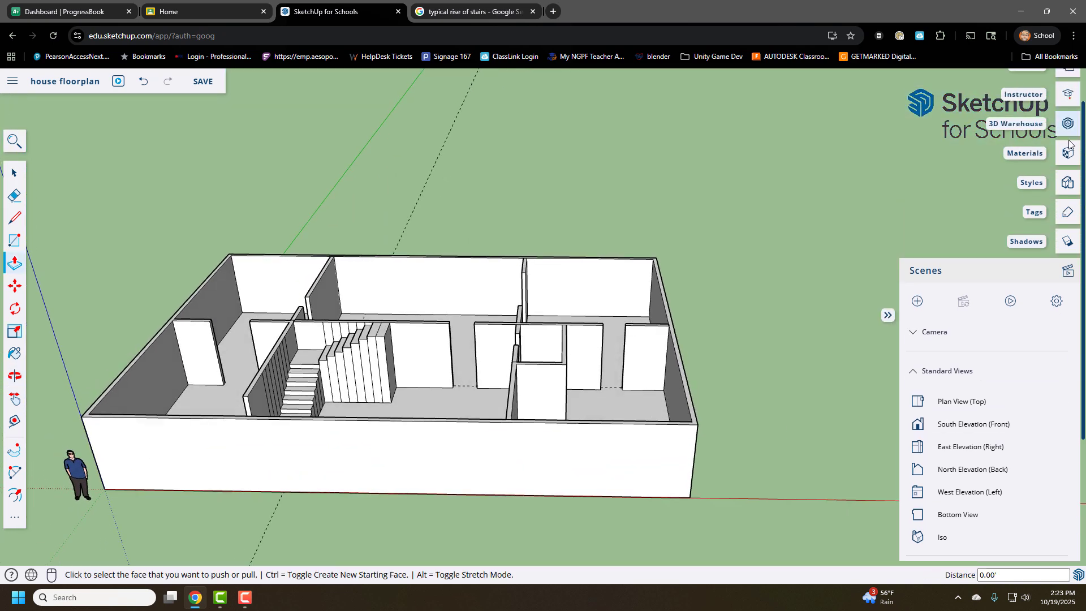
pyautogui.click(1068, 96)
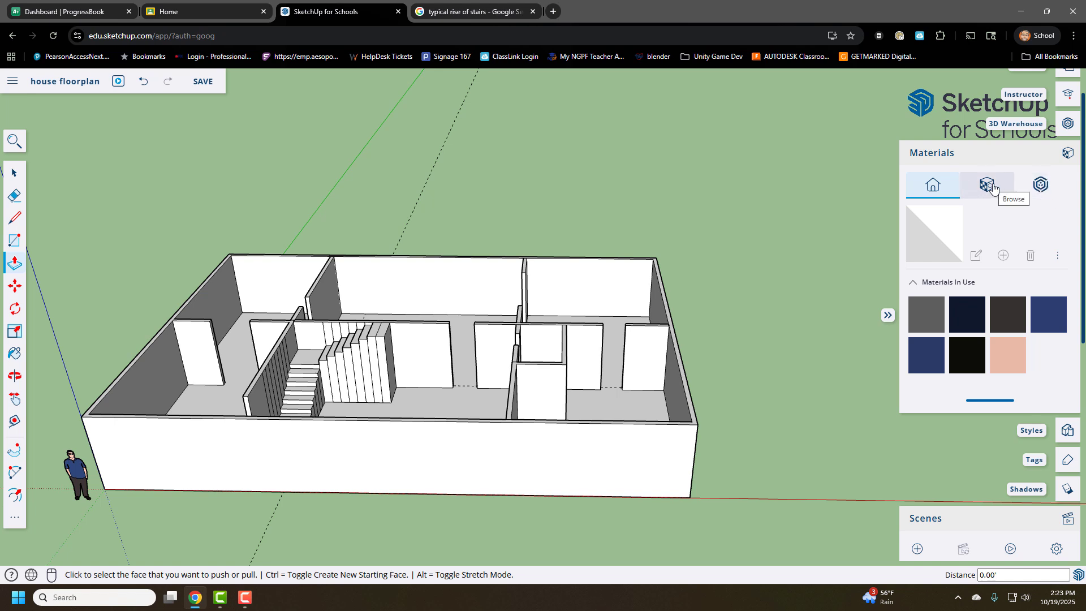
pyautogui.scroll(-3, 994, 460)
pyautogui.scroll(2, 847, 406)
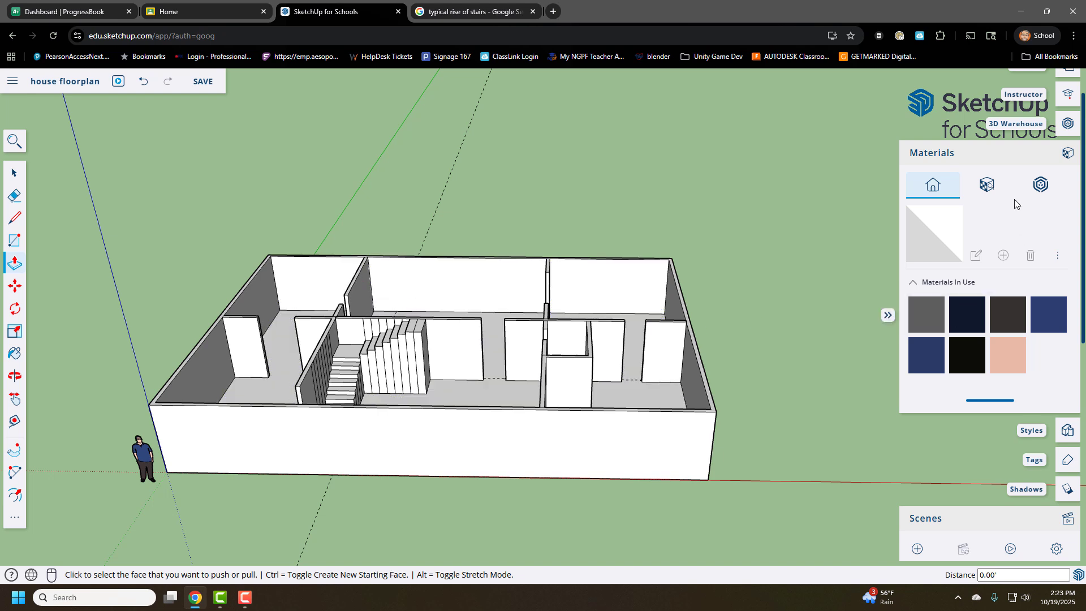
pyautogui.scroll(1, 1075, 172)
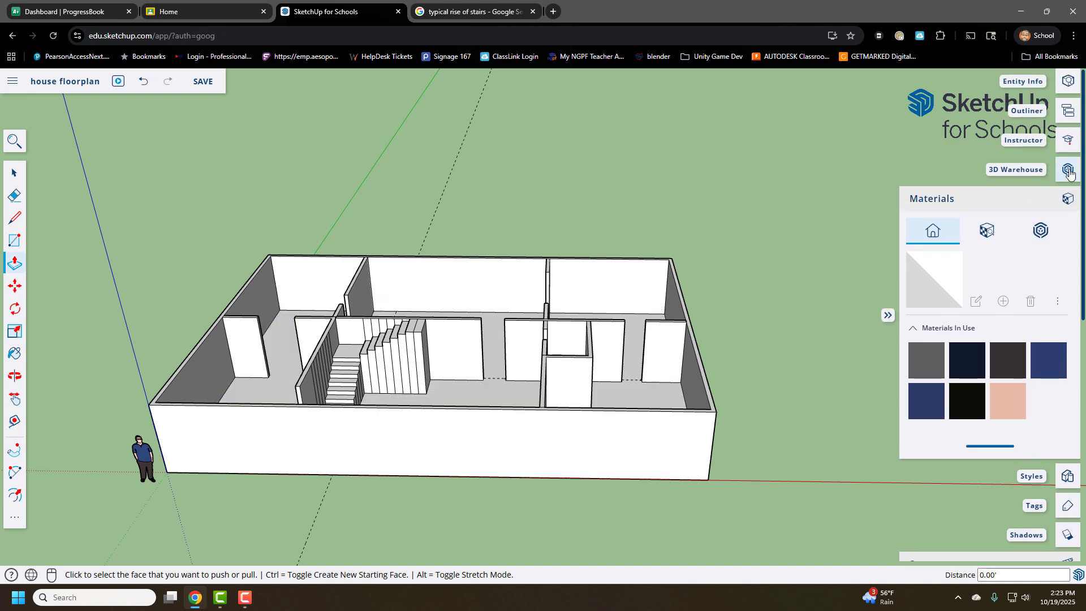
# Search the 3D Warehouse for "chair" and import the 813 KB upholstered chair with wooden legs.
pyautogui.click(1068, 170)
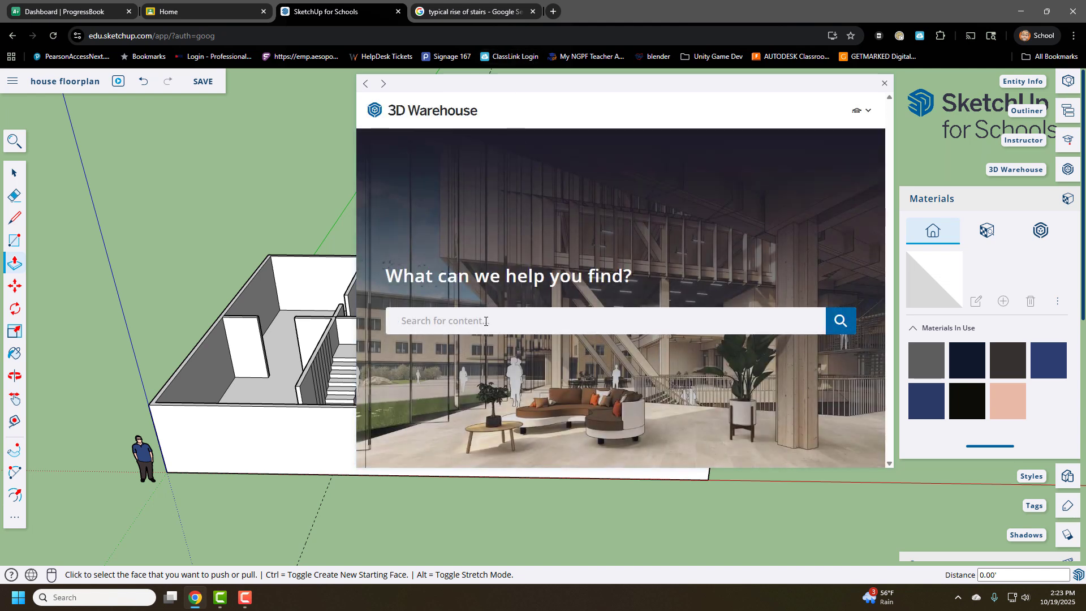
pyautogui.write('chair')
pyautogui.press('Return')
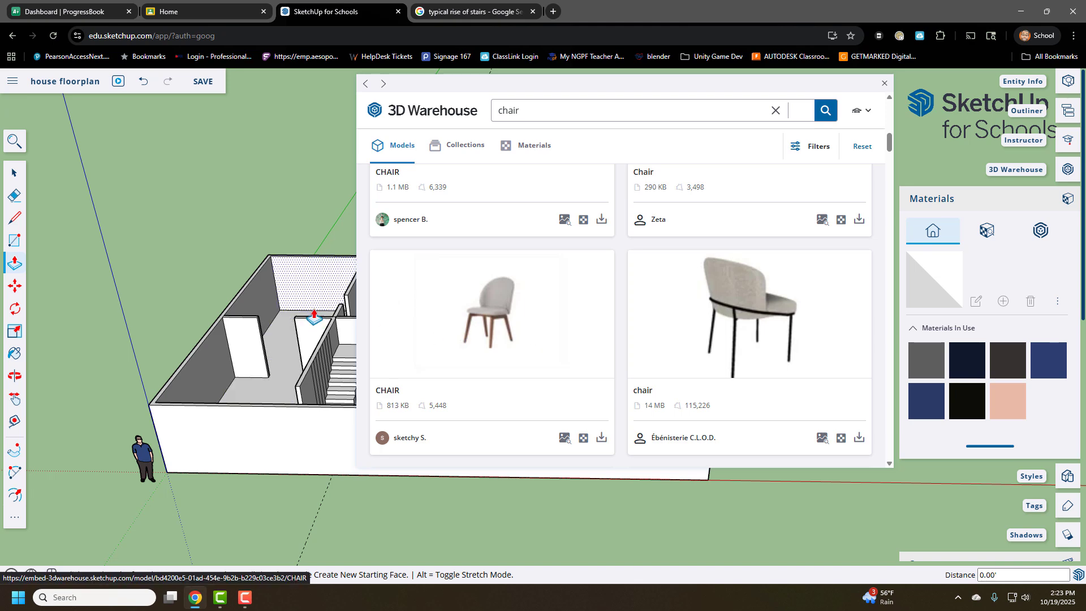
pyautogui.click(602, 439)
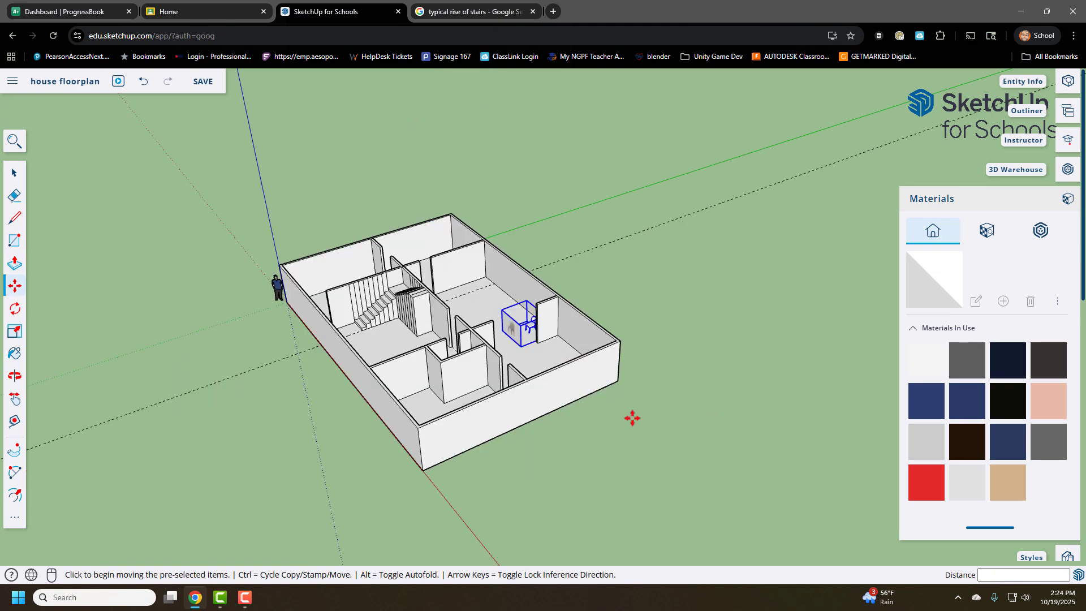
# Rotate the imported chair component about 140.5 degrees and move it about 1.83 ft toward the nearby partition wall in the rear room.
pyautogui.moveTo(633, 418); pyautogui.dragTo(742, 442, button='middle')
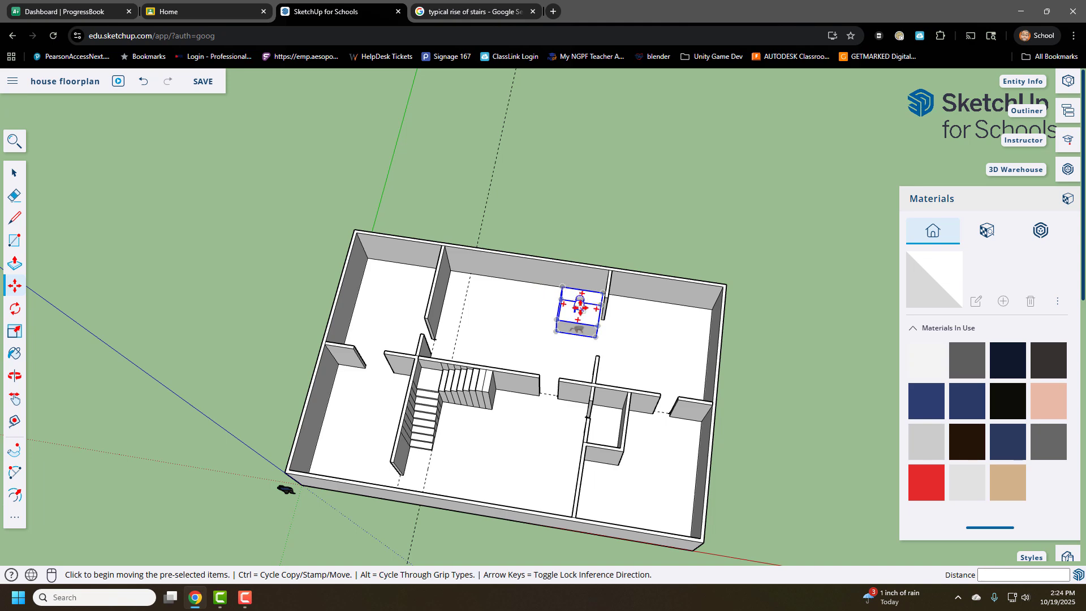
pyautogui.scroll(4, 572, 300)
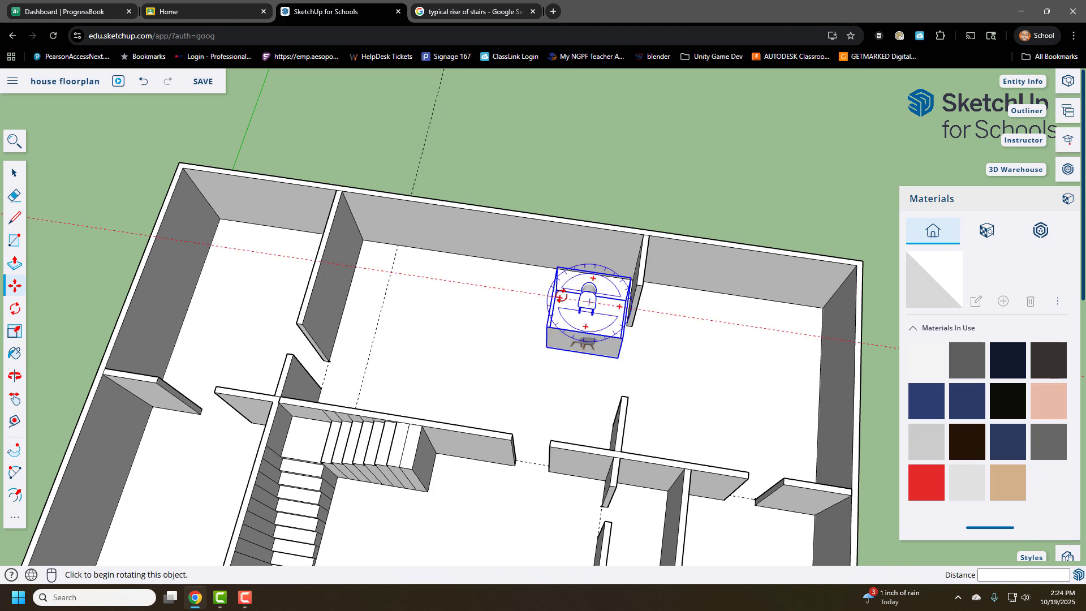
pyautogui.click(560, 297)
pyautogui.click(592, 305)
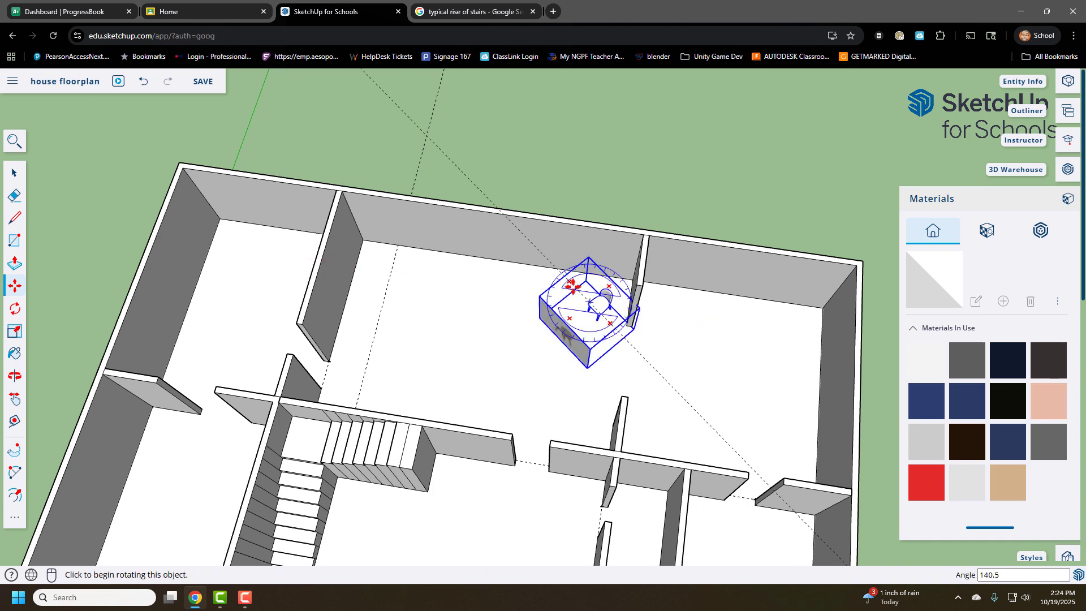
pyautogui.click(591, 305)
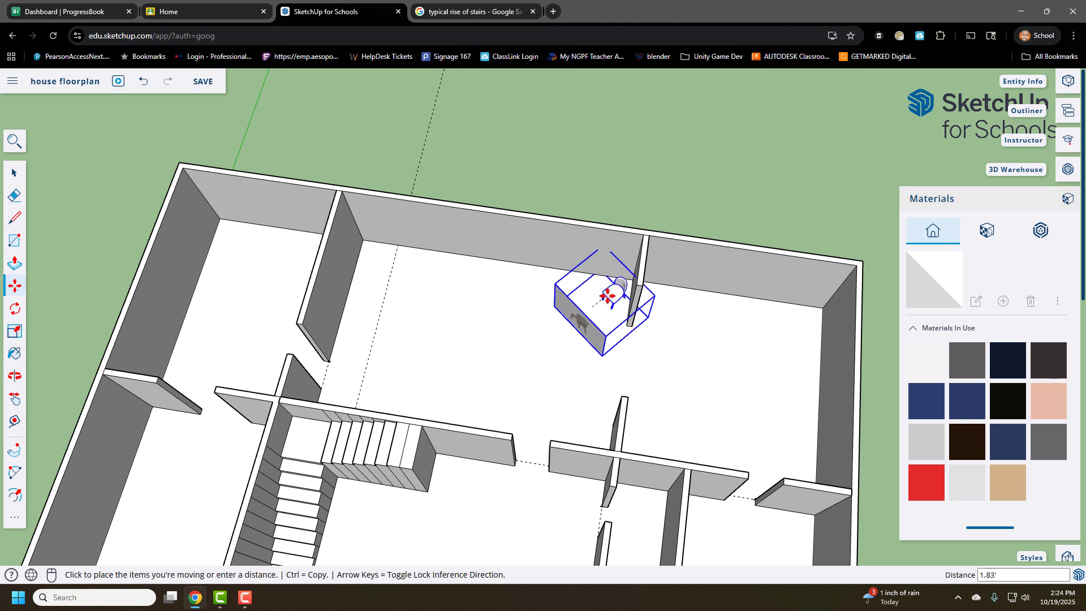
pyautogui.click(608, 295)
# Explode the imported chair component and delete its preview picture plane, keeping only the 3D chair.
pyautogui.press('space')
pyautogui.scroll(6, 526, 385)
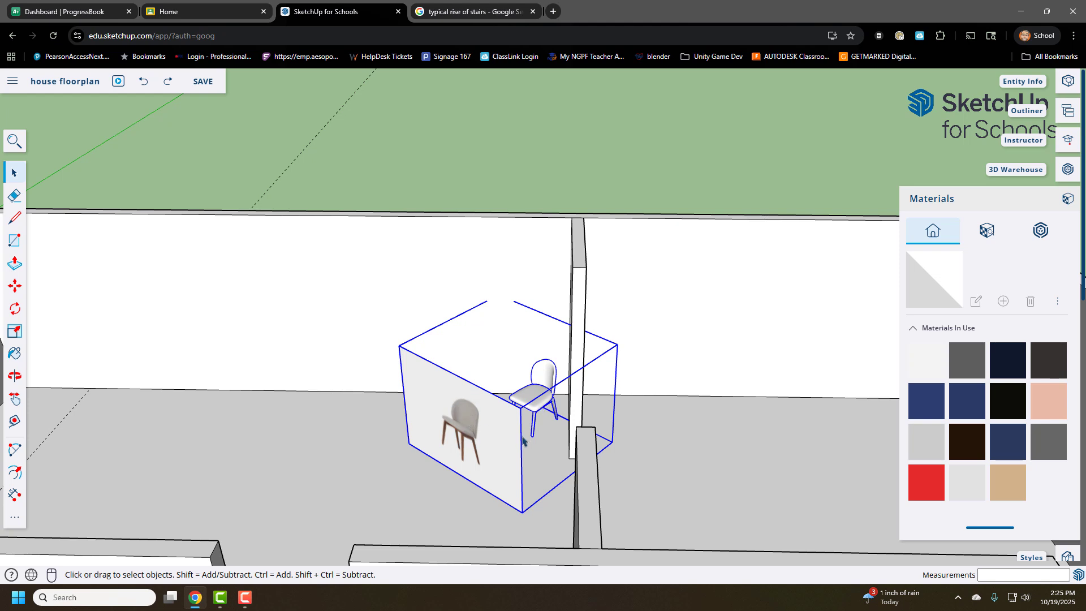
pyautogui.rightClick(485, 425)
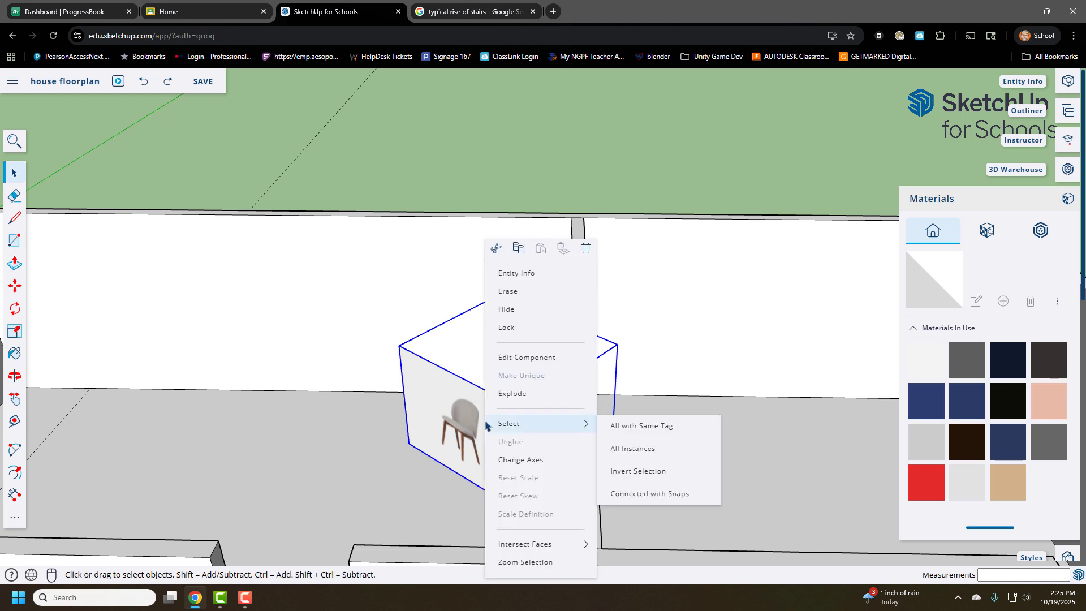
pyautogui.click(533, 393)
pyautogui.click(484, 436)
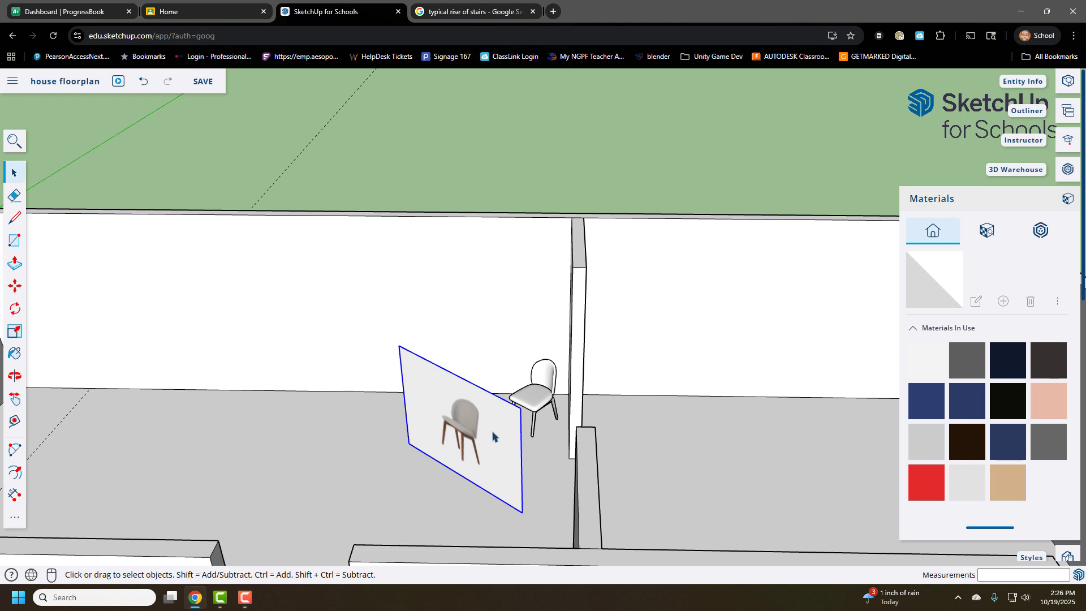
pyautogui.press('Delete')
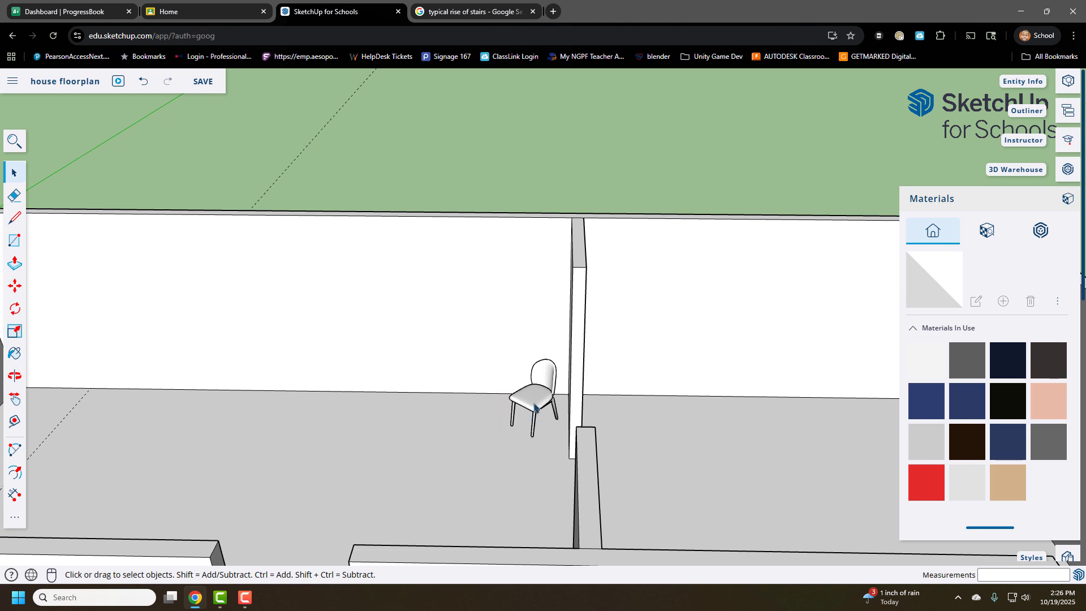
# Try scaling the chair uniformly from an upper corner grip, finishing at a scale factor of 1.00.
pyautogui.click(542, 421)
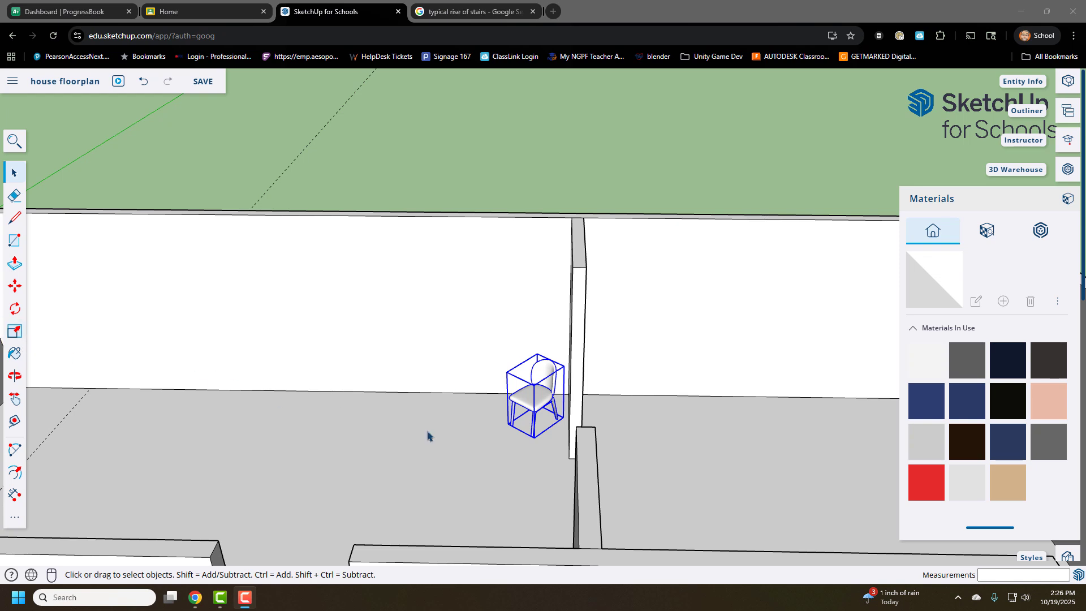
pyautogui.click(12, 333)
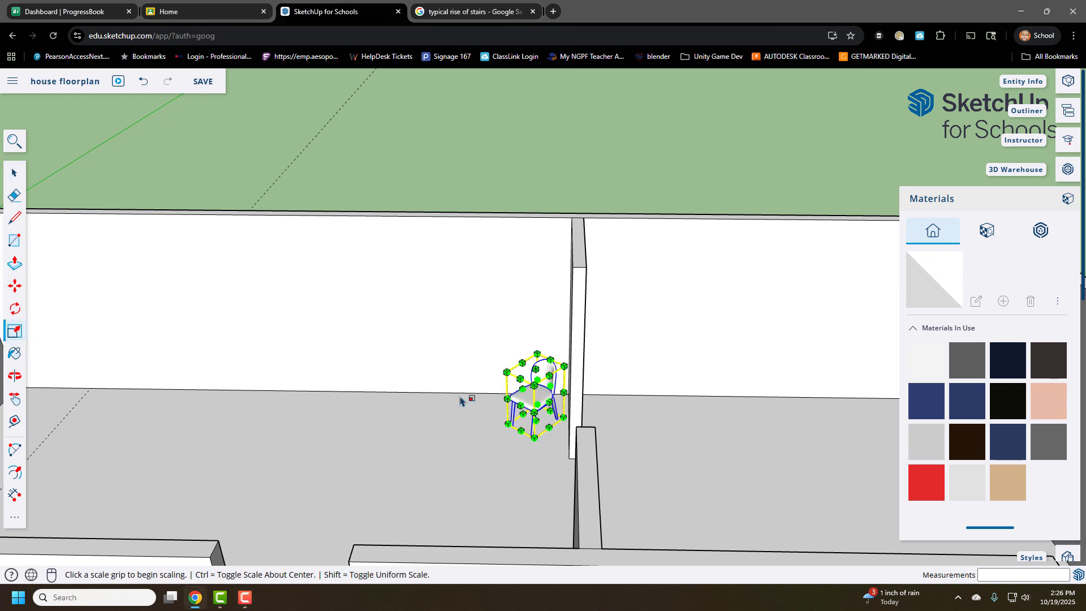
pyautogui.click(507, 372)
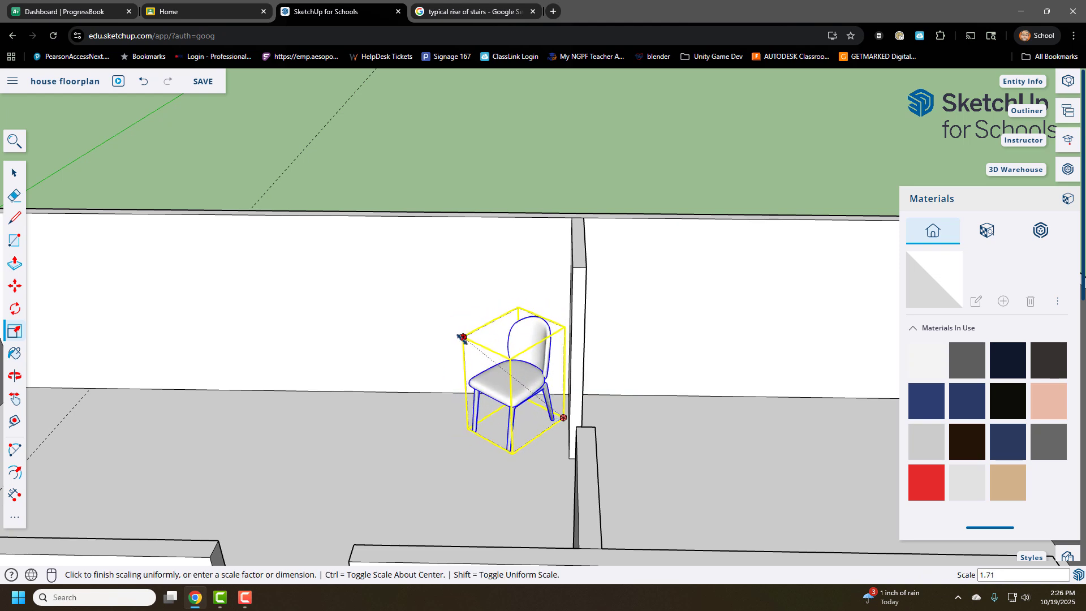
pyautogui.click(510, 369)
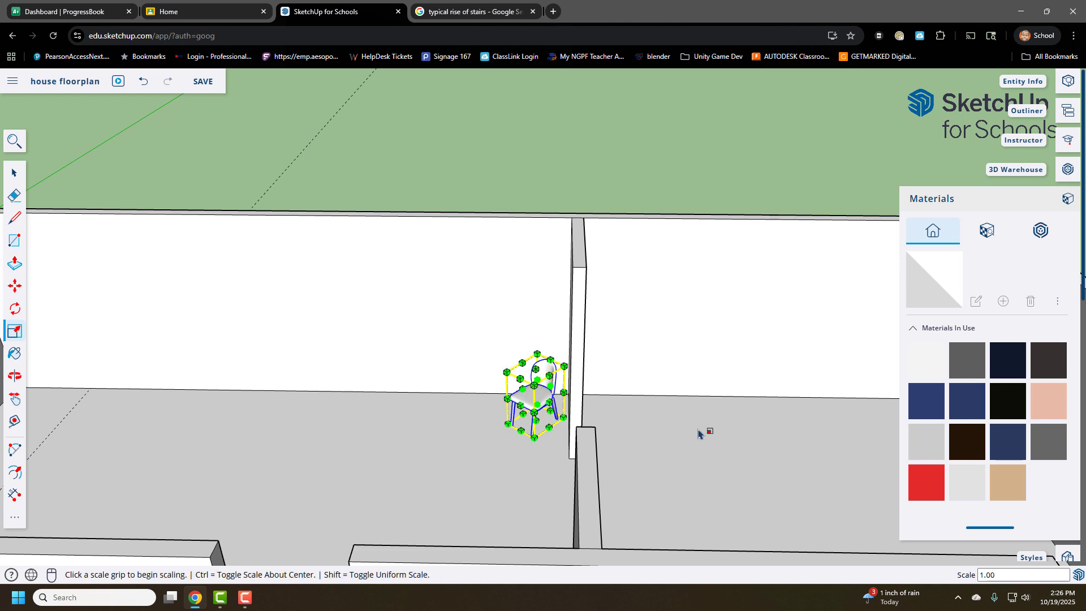
pyautogui.scroll(-1, 761, 396)
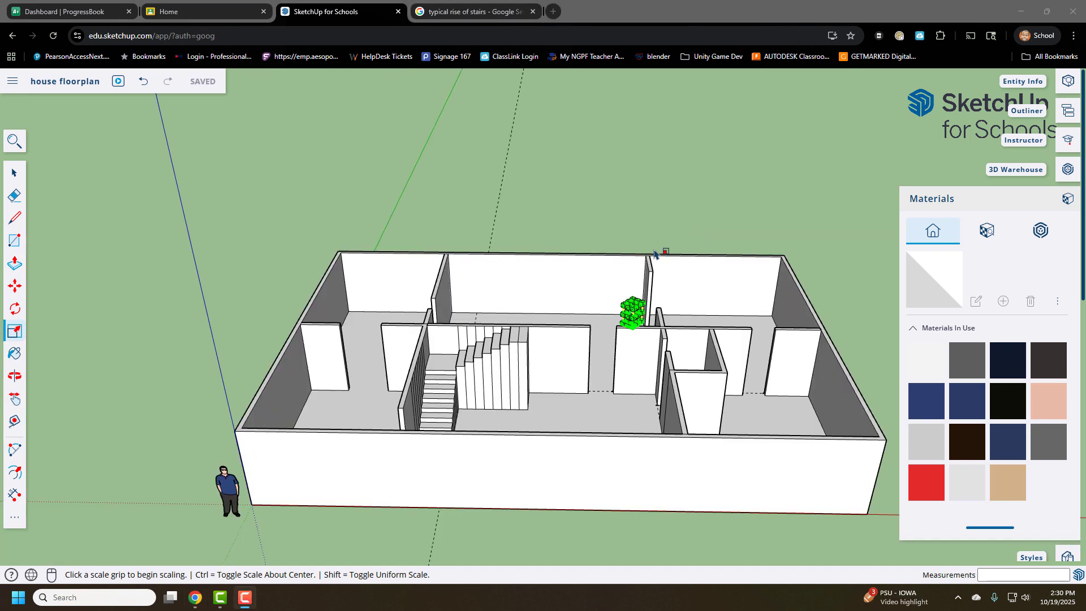
pyautogui.scroll(2, 654, 254)
pyautogui.scroll(-2, 642, 247)
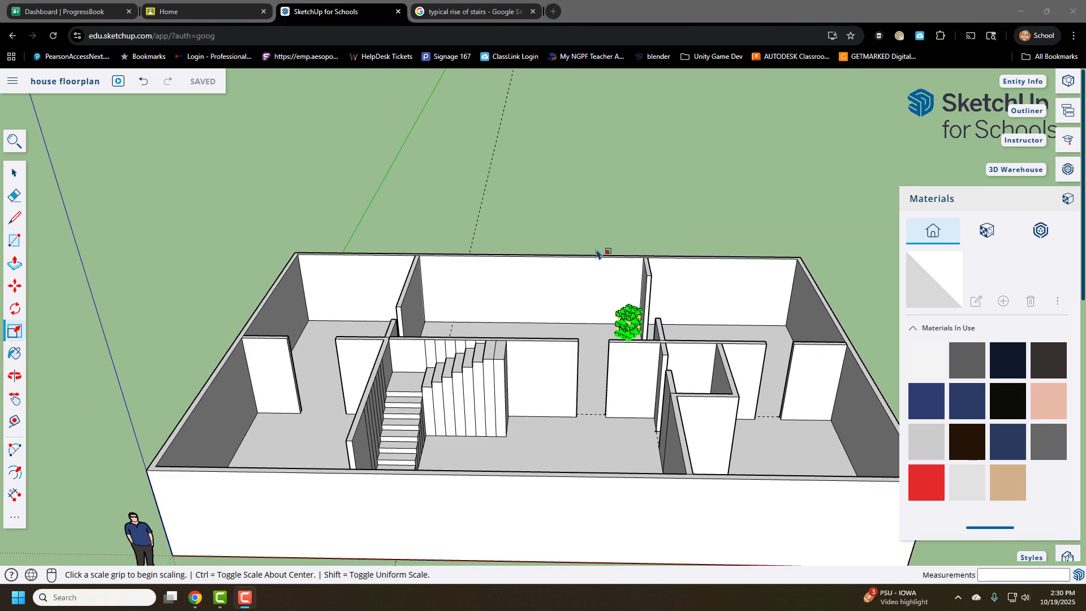
pyautogui.scroll(1, 602, 250)
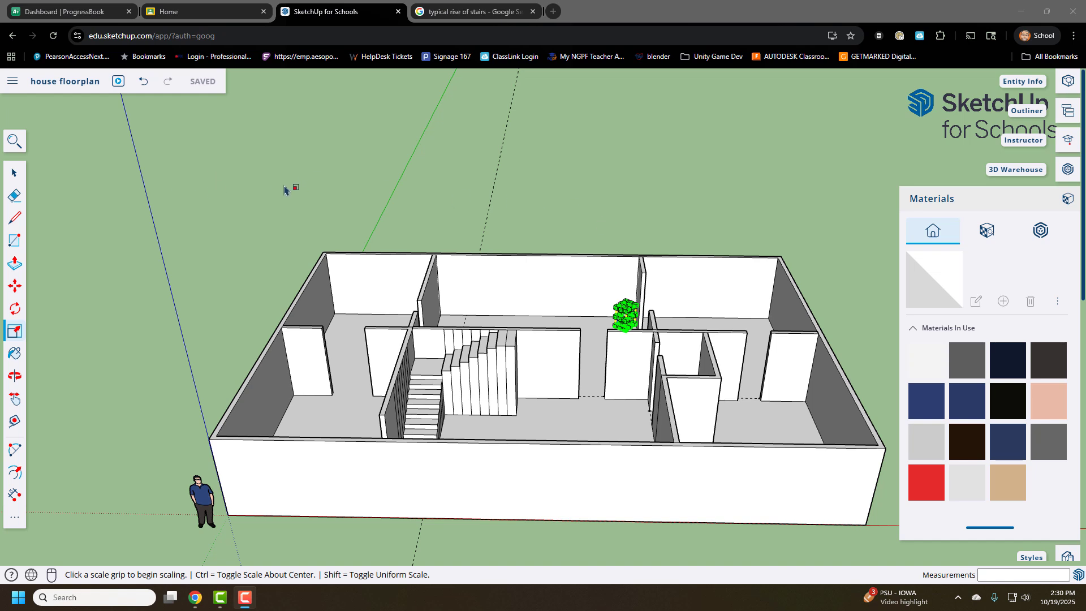
# Start a Save As of the house floorplan model and purge all unused items before saving.
pyautogui.click(9, 83)
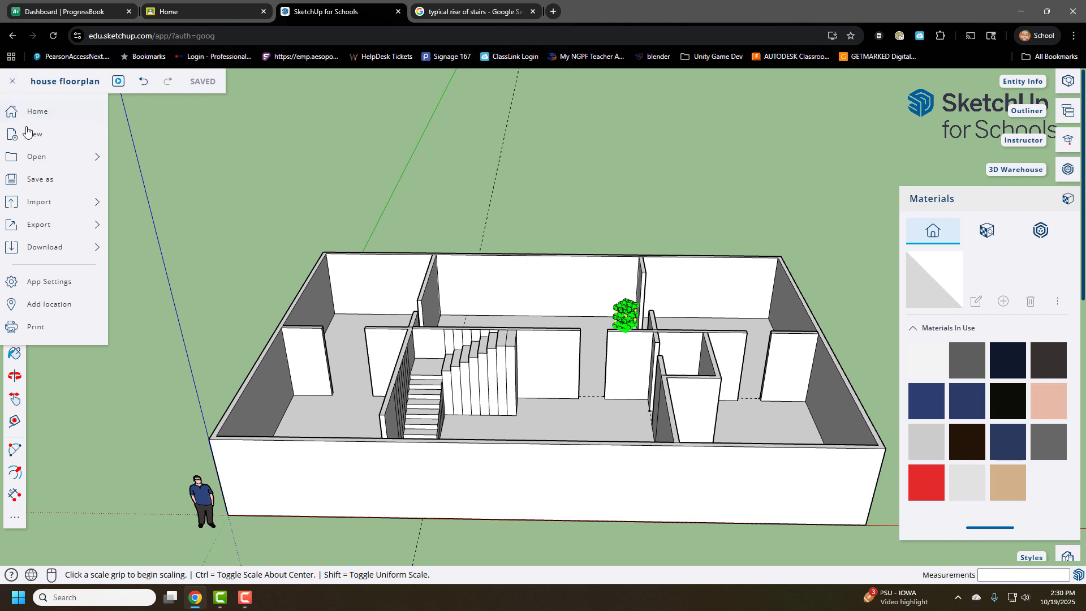
pyautogui.click(40, 183)
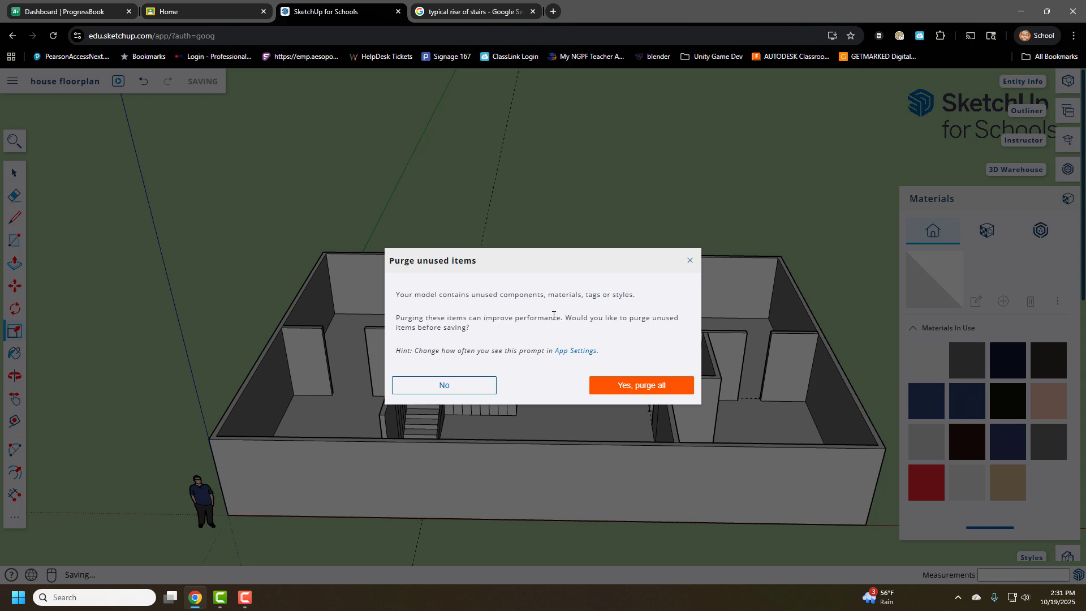
pyautogui.click(640, 390)
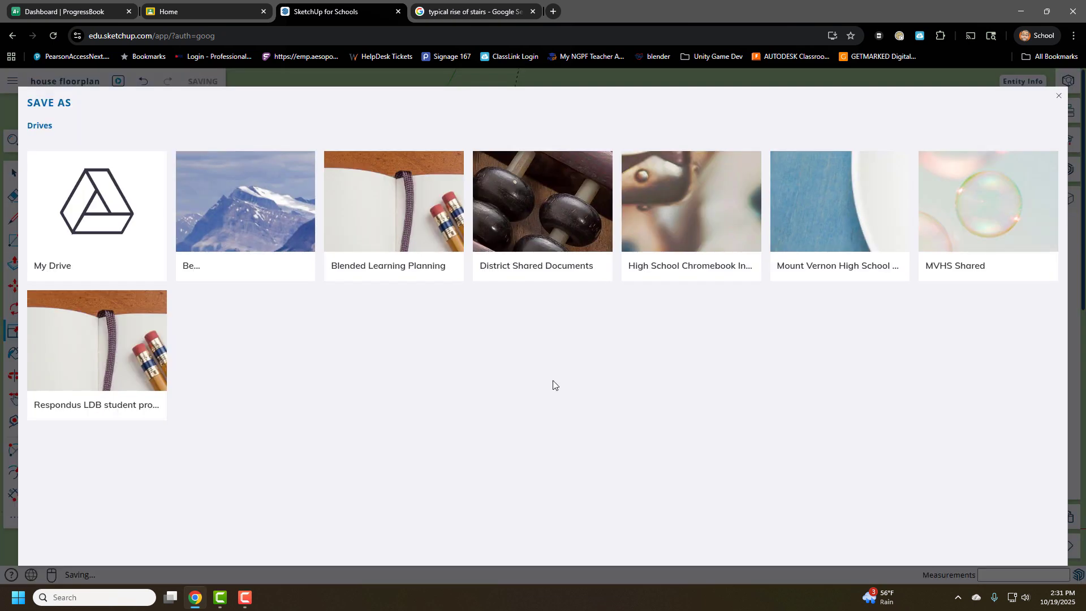